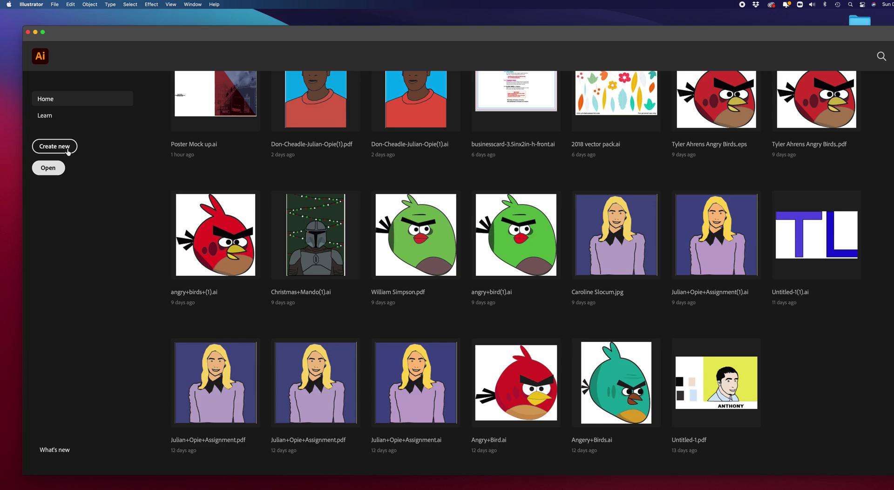
Start a new 12 × 12 in document named 'Sunburst Project' from the Create New screen.
key(super+o)
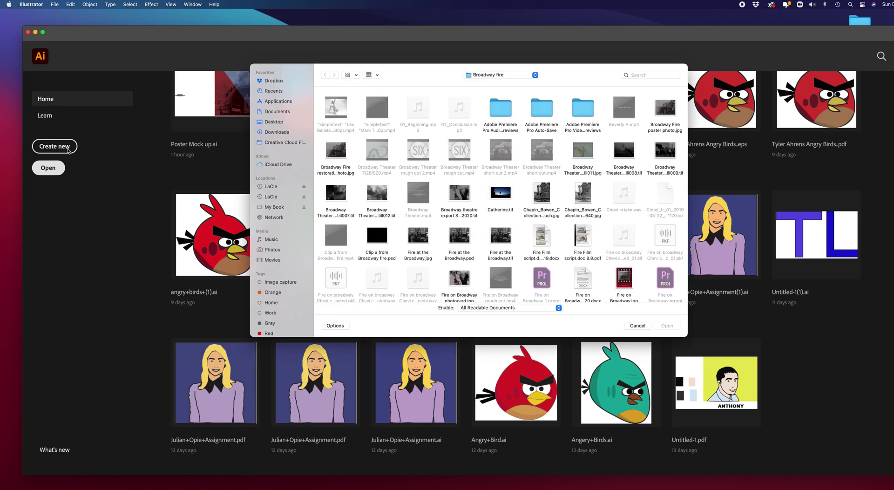
click(633, 326)
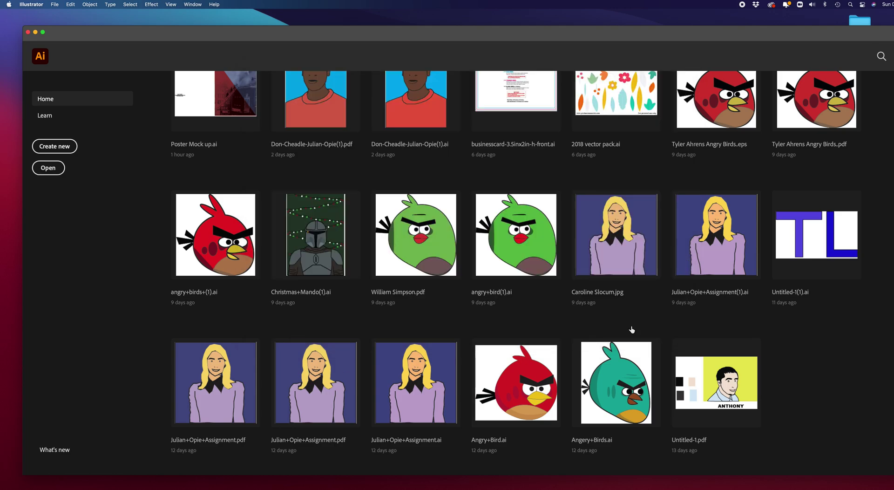
click(53, 148)
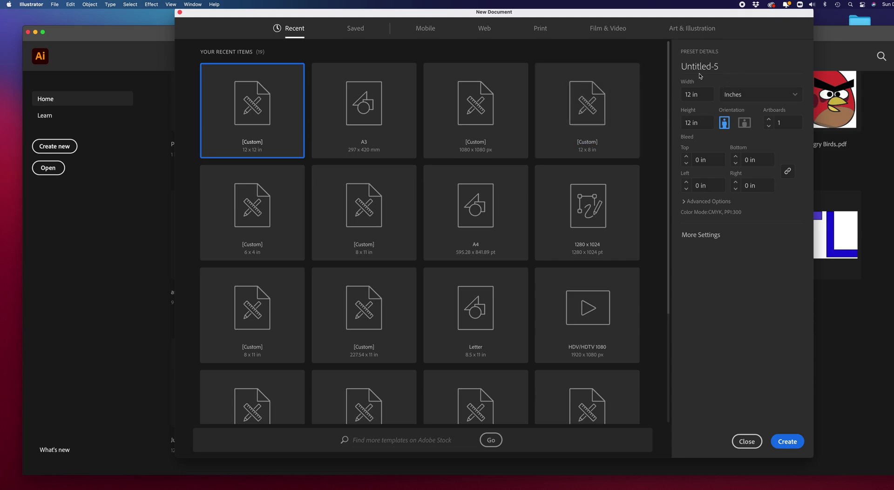
drag(720, 66, 673, 68)
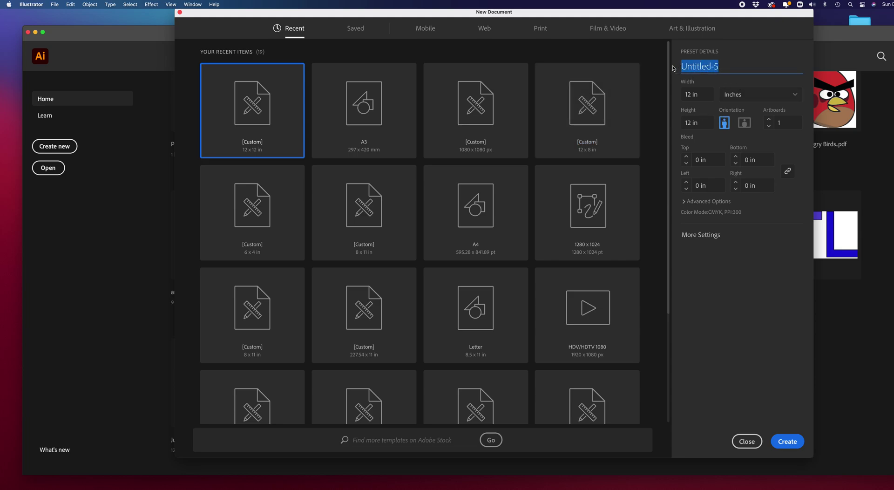
text(Sunbu)
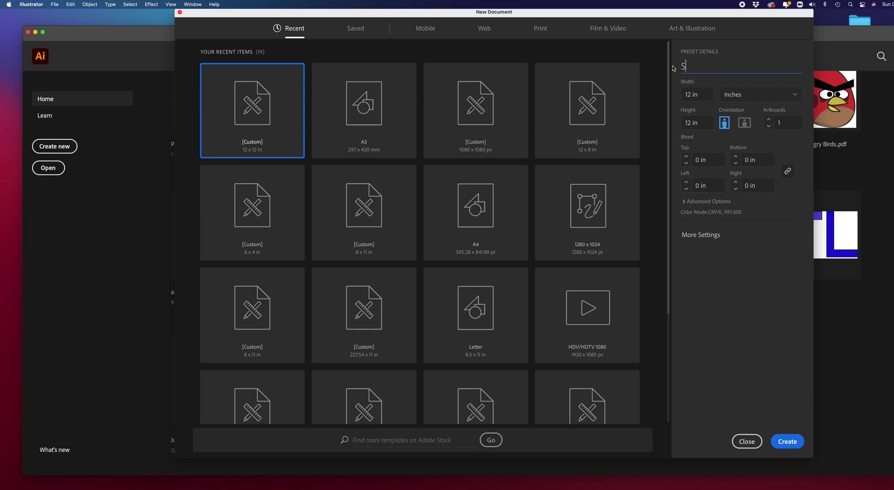
text(rst Project)
click(789, 444)
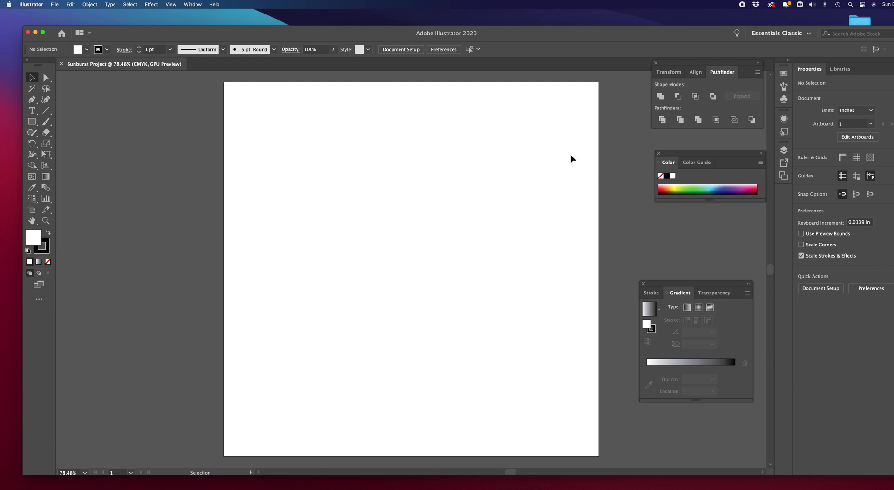
Show the Stroke panel via Window > Stroke and dock it beneath the Color panel.
click(186, 4)
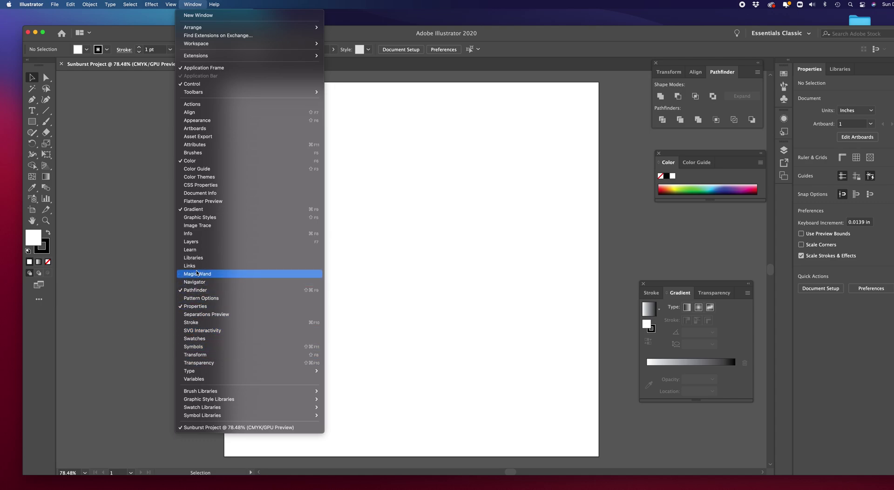
click(194, 326)
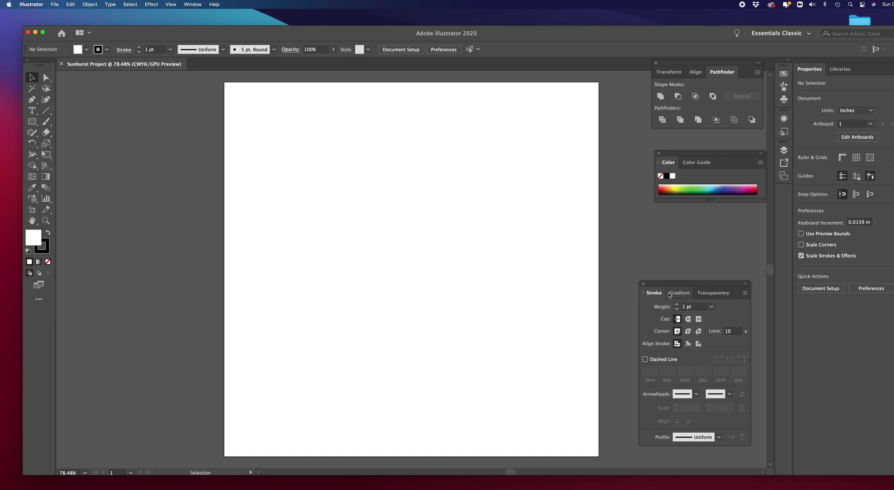
drag(691, 286, 704, 260)
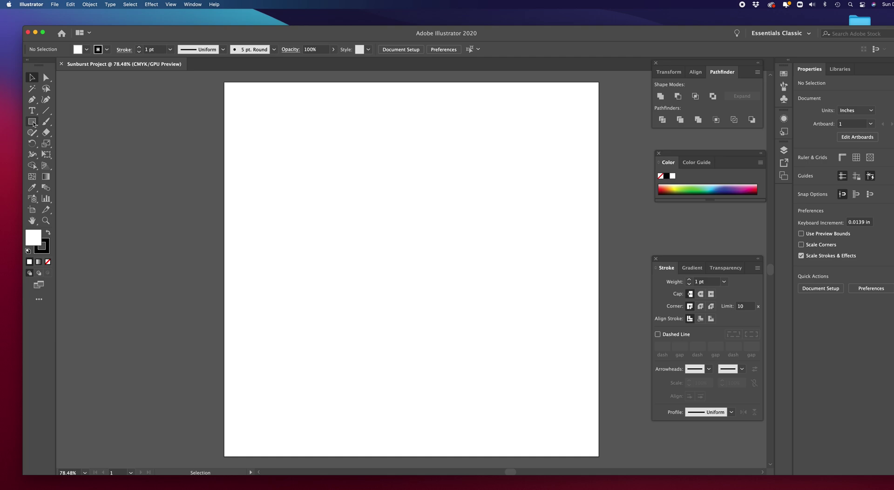
drag(34, 123, 76, 144)
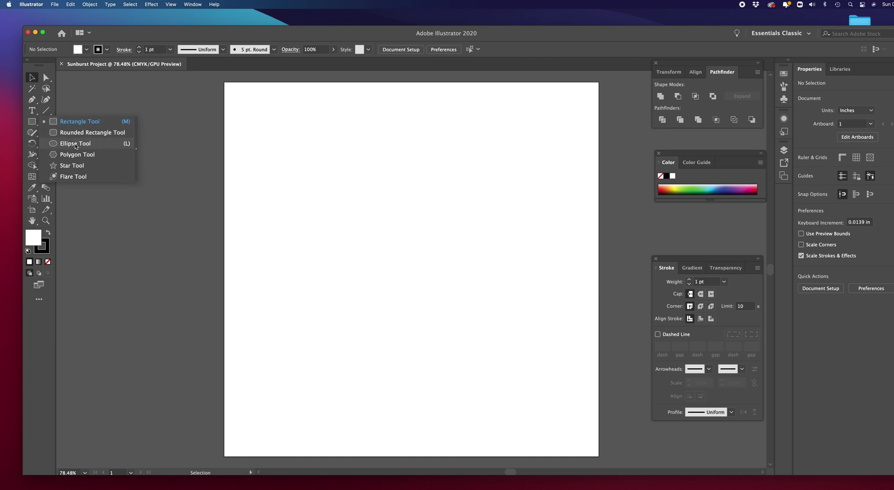
With the Ellipse tool, replace a trial ellipse with a 6.356 in circle centred on the artboard.
drag(76, 147, 76, 146)
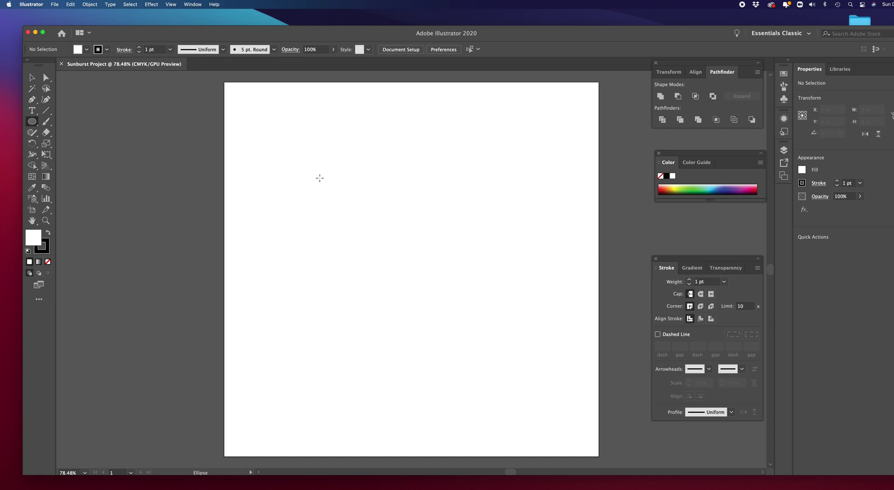
drag(319, 178, 453, 339)
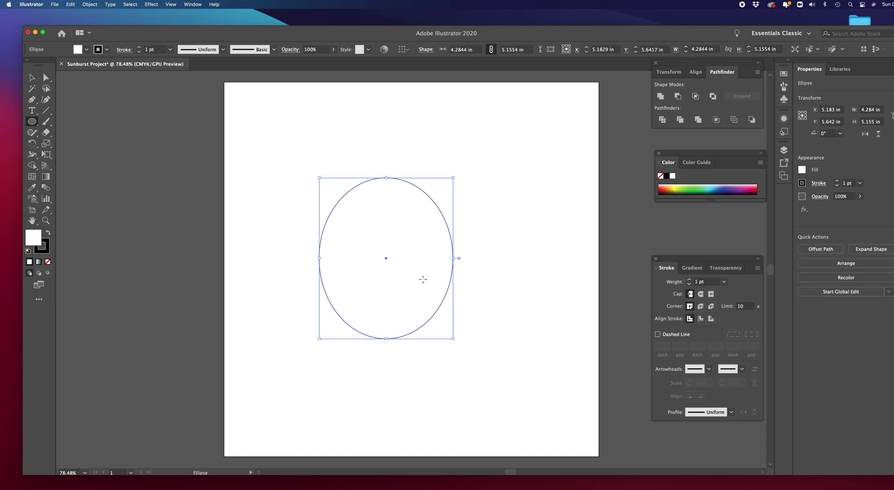
key(Delete)
key(super+s)
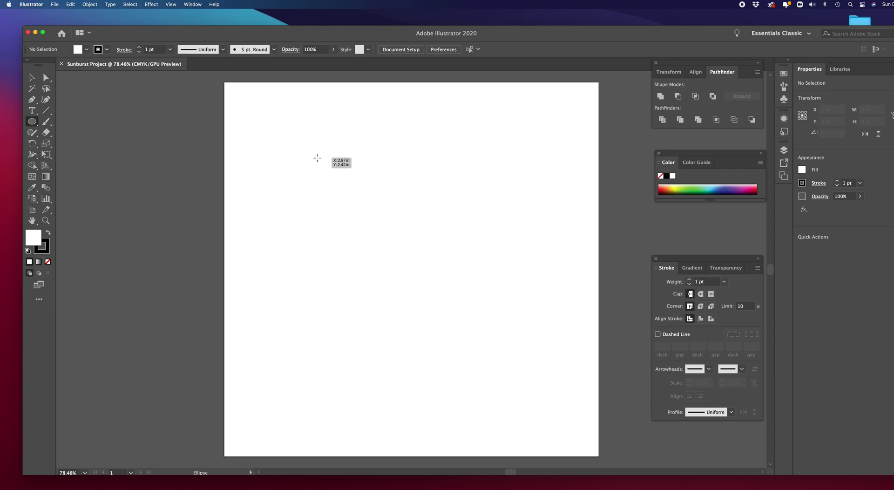
scroll(318, 154, right, 1)
drag(310, 154, 509, 349)
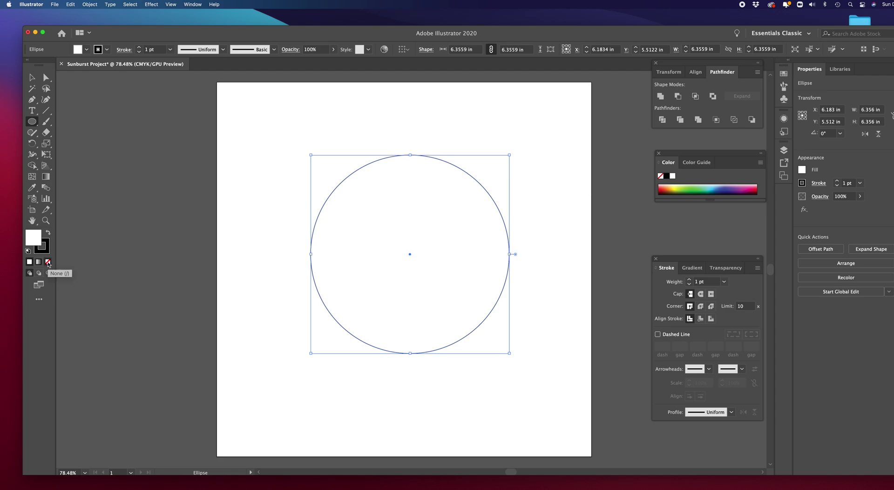
Set the circle's fill to None from the control bar.
click(87, 49)
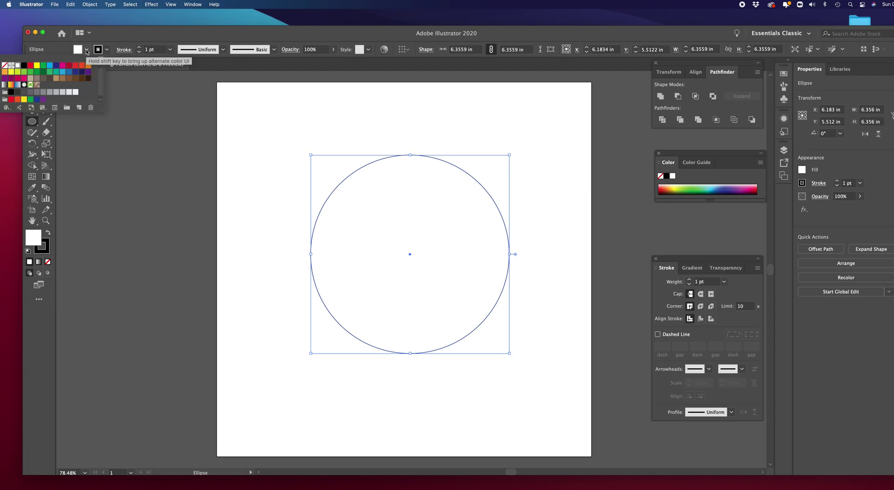
click(5, 65)
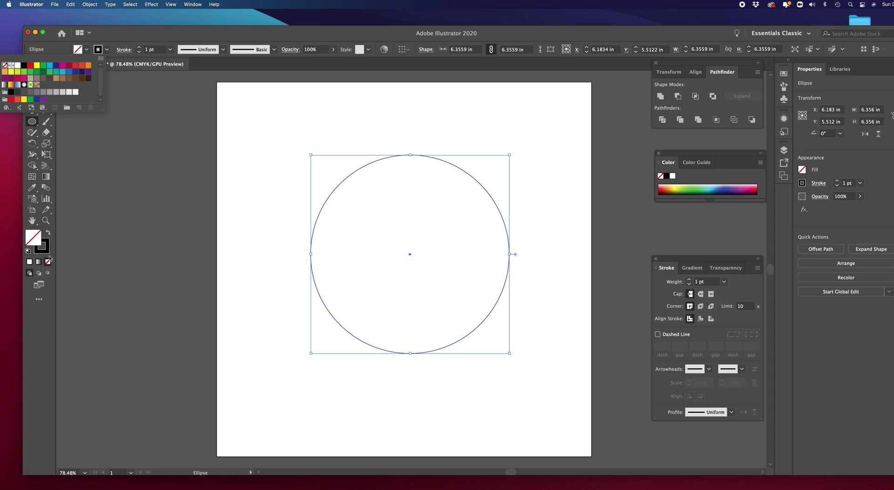
click(107, 50)
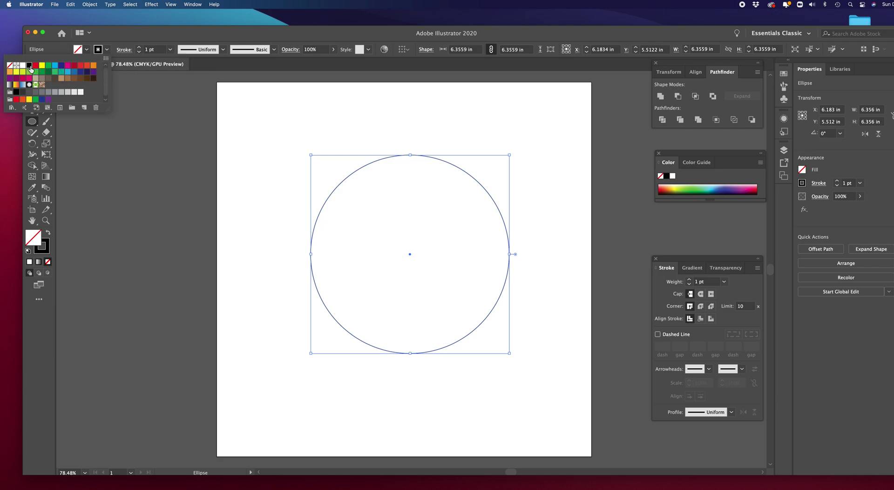
click(107, 50)
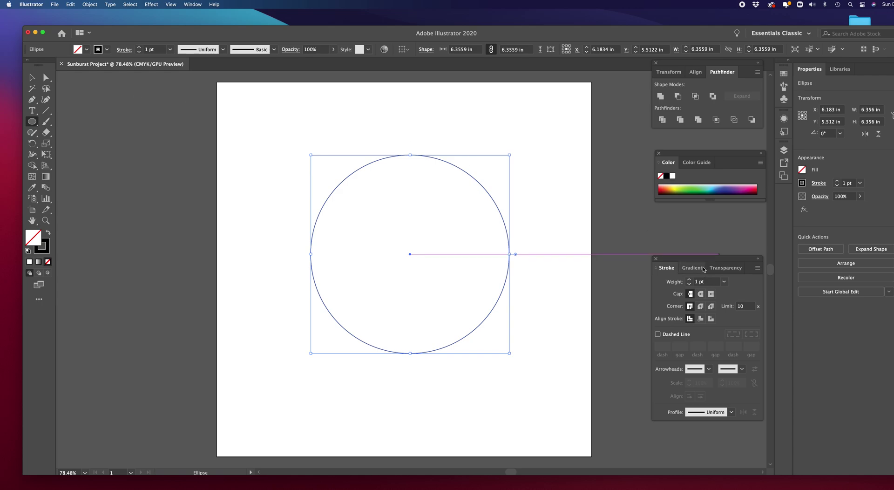
Give the circle a 200 pt stroke weight in the Stroke panel.
drag(720, 260, 706, 258)
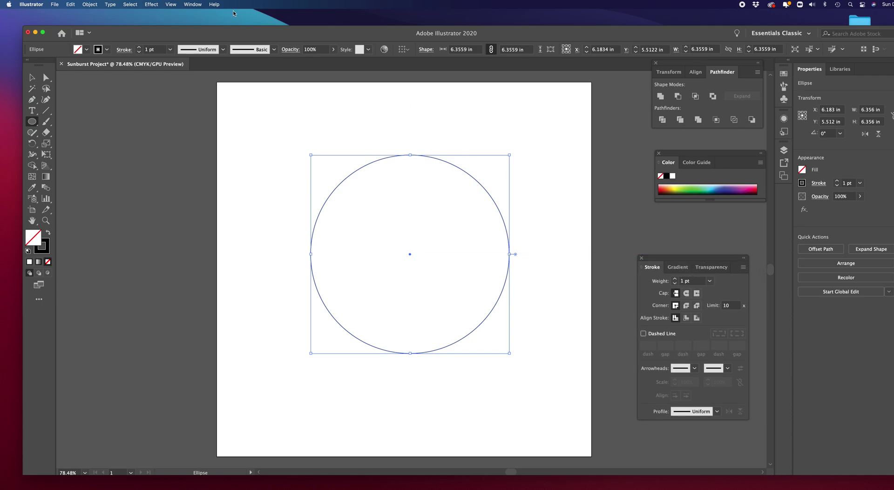
click(191, 5)
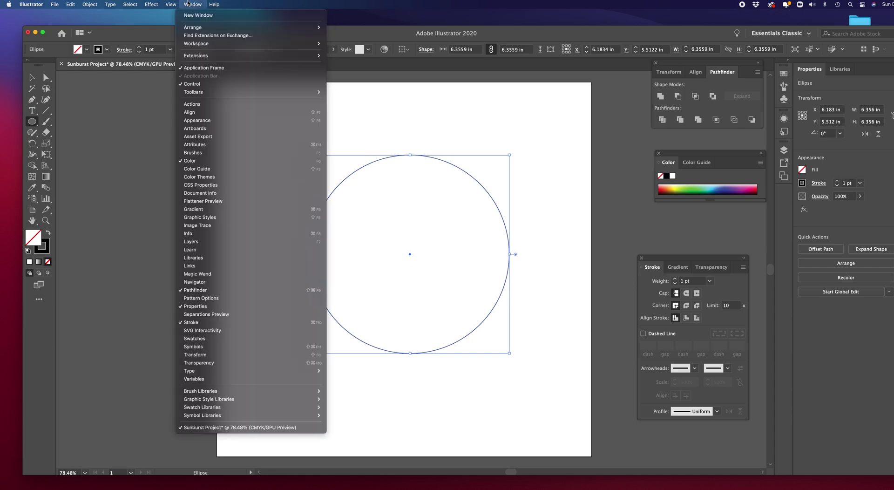
click(188, 4)
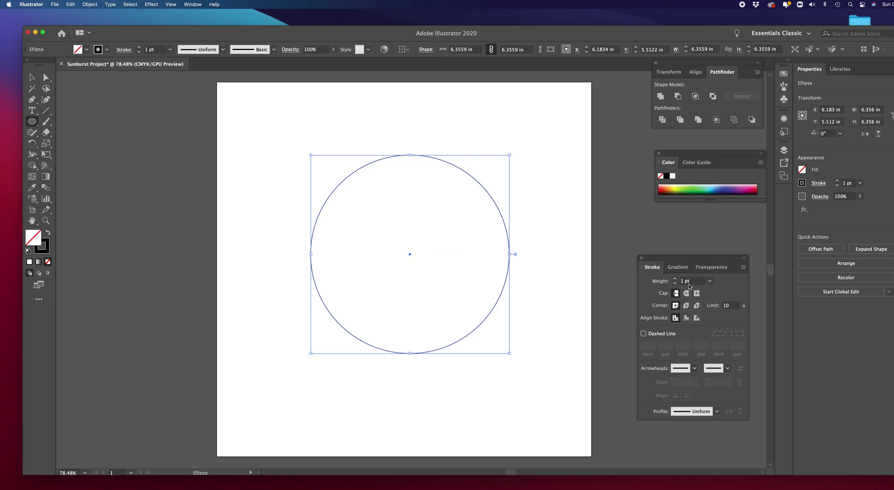
click(682, 281)
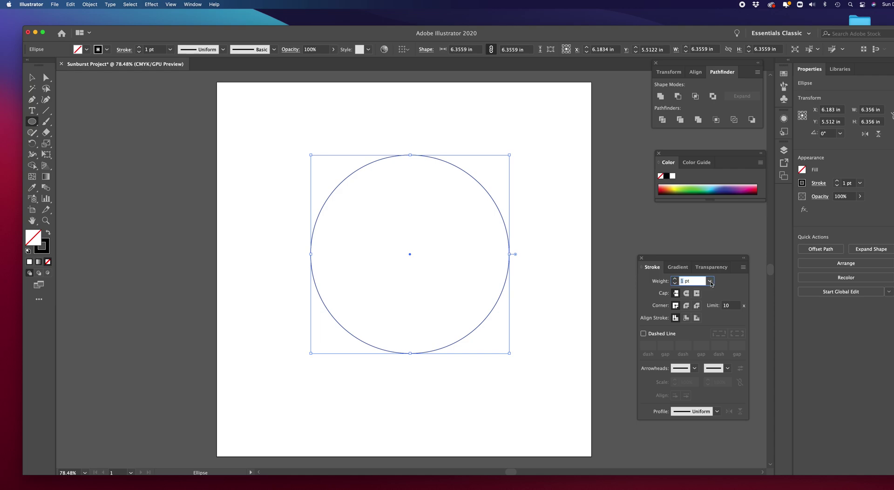
text(200)
key(Return)
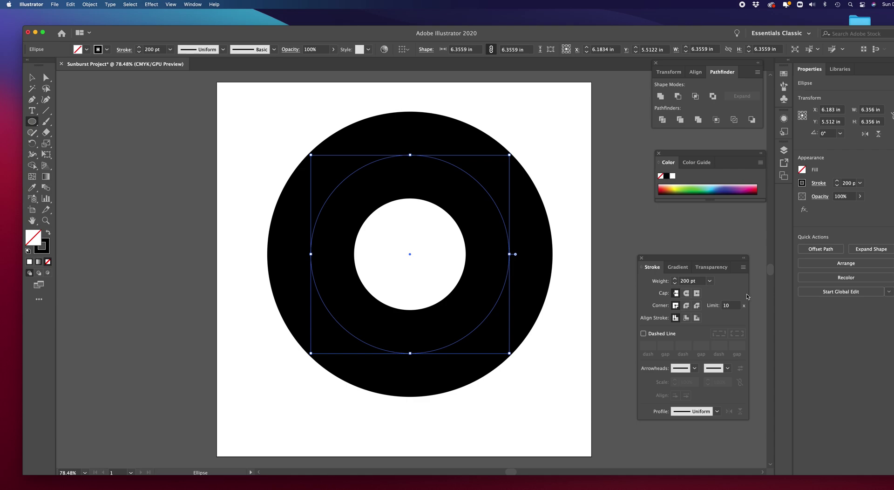
drag(696, 258, 705, 239)
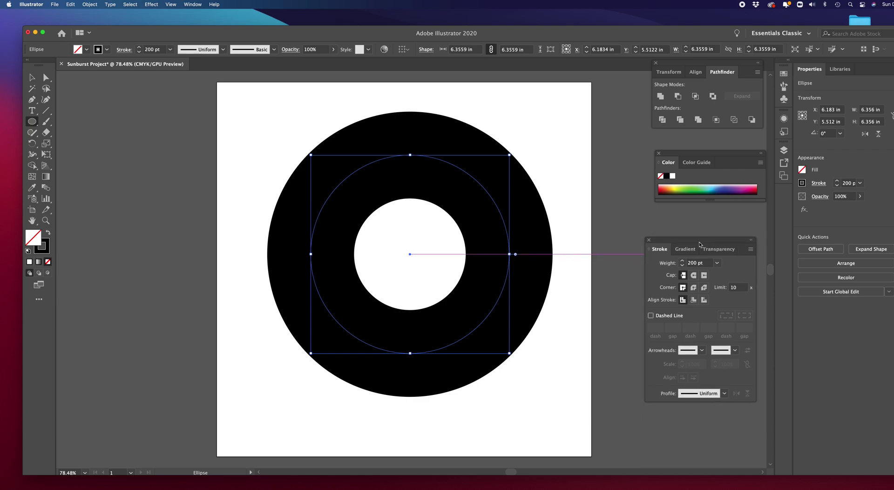
Make the 200 pt stroke a dashed line with 15 pt dashes and 19.75 pt gaps, then select the ring.
click(651, 315)
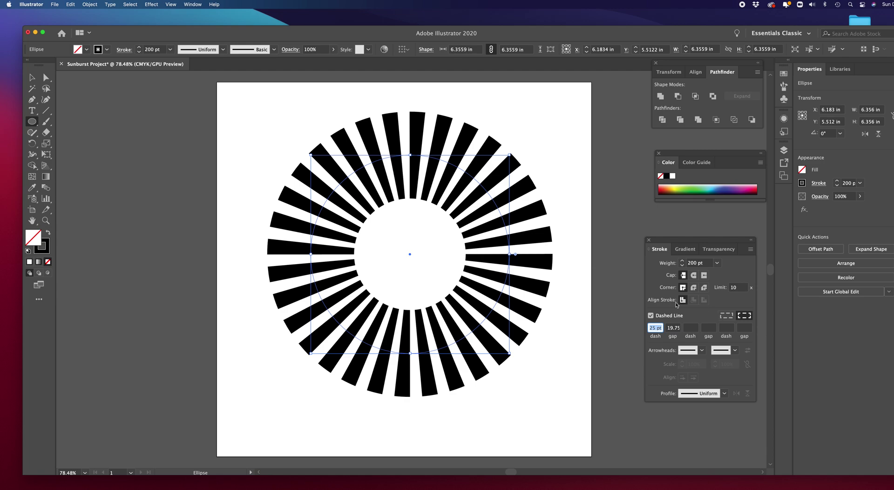
click(725, 317)
click(724, 316)
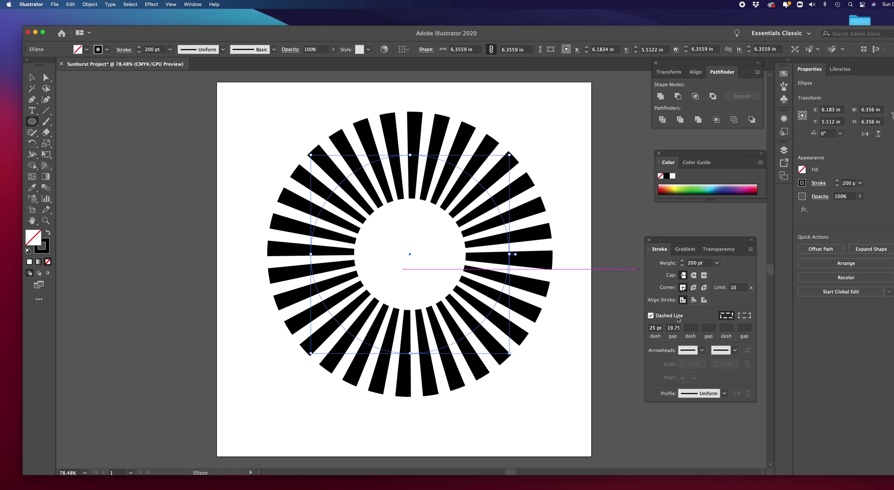
click(744, 315)
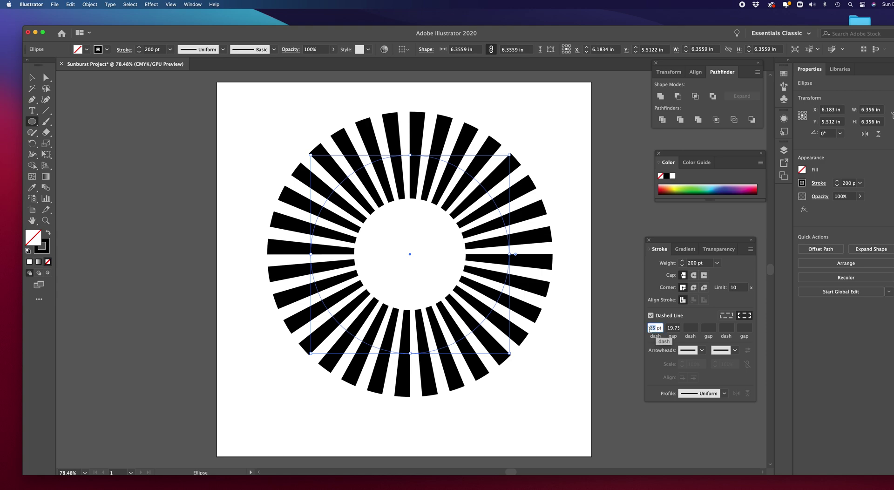
text(30)
key(Return)
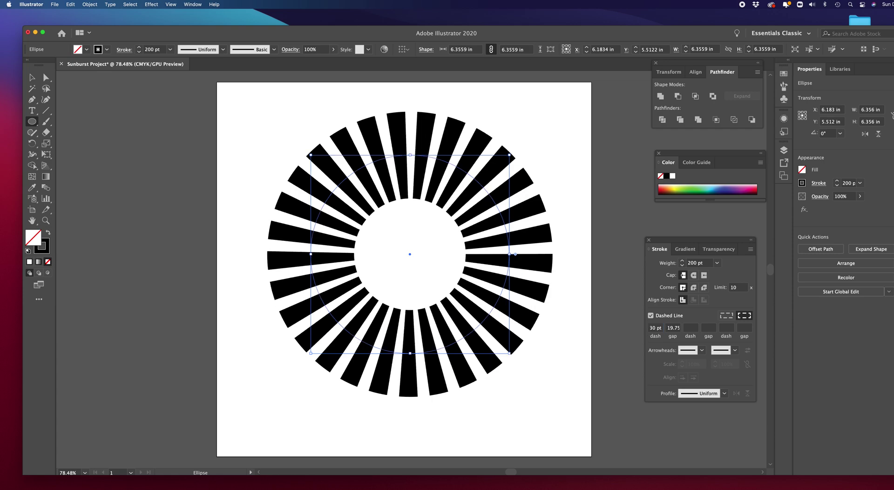
click(651, 327)
text(15)
key(Return)
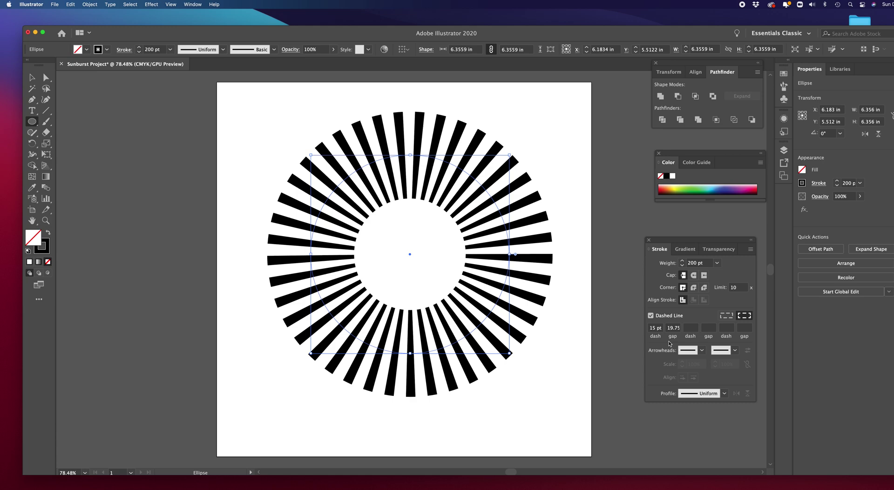
click(31, 77)
drag(271, 114, 535, 398)
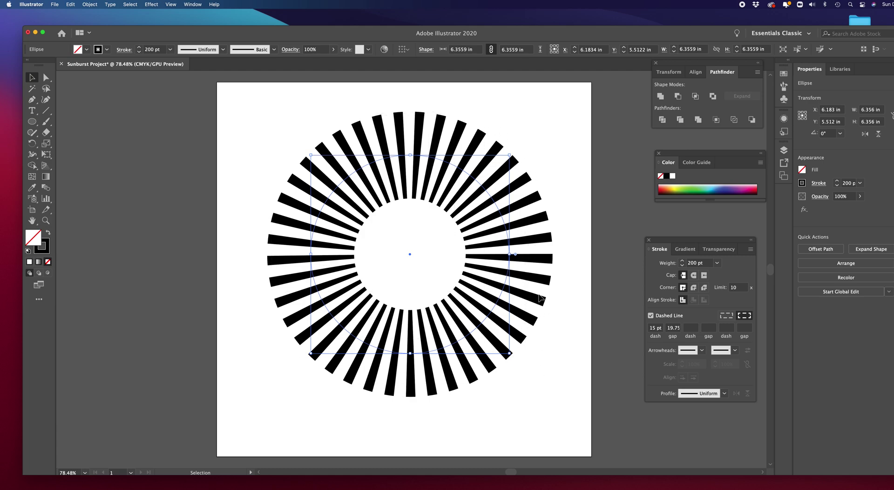
Expand the ring's appearance, then Expand it with Fill and Stroke into filled black ray shapes.
click(90, 5)
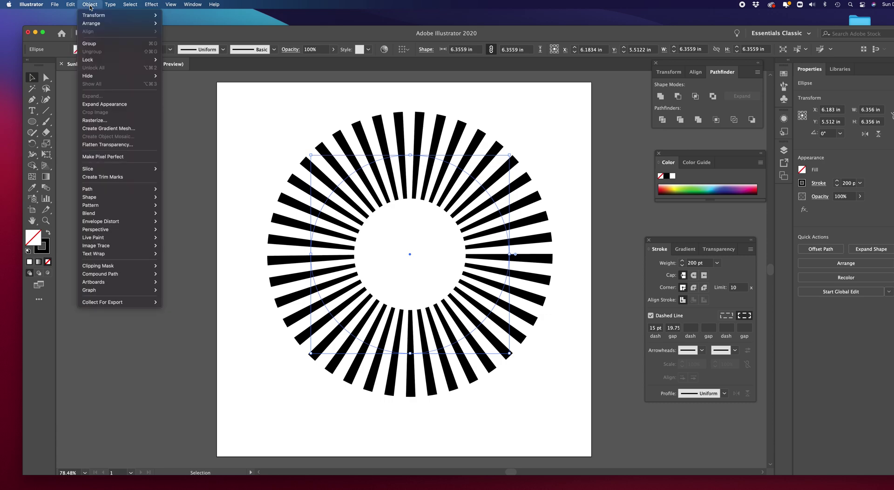
click(98, 105)
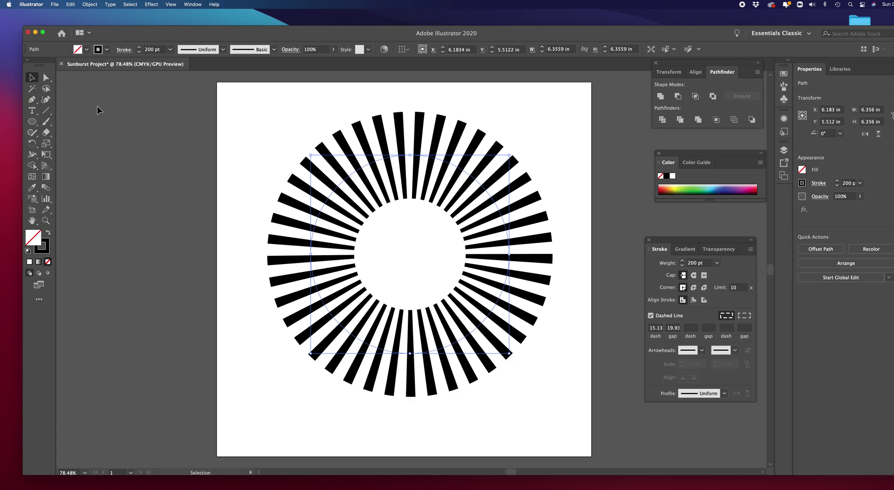
click(90, 5)
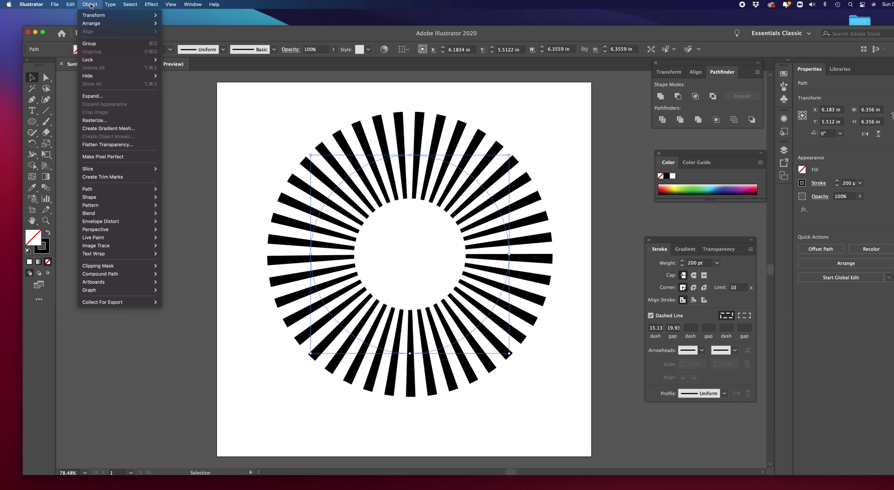
click(93, 97)
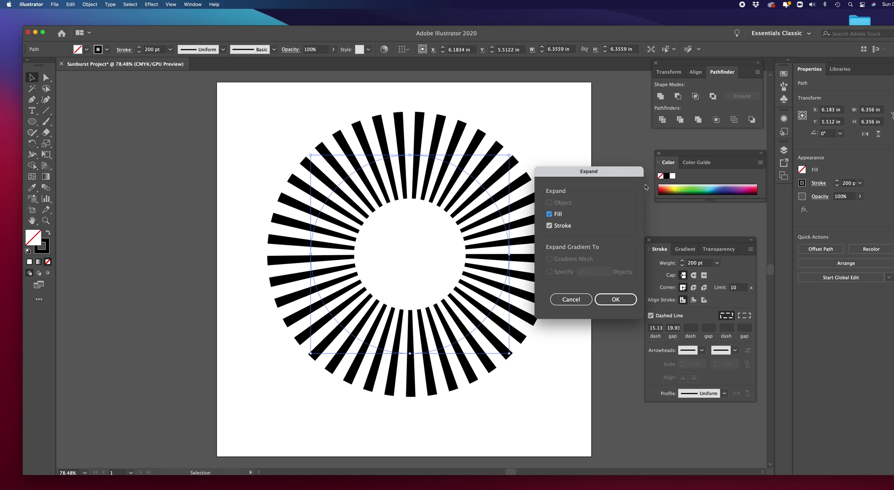
drag(628, 176, 240, 119)
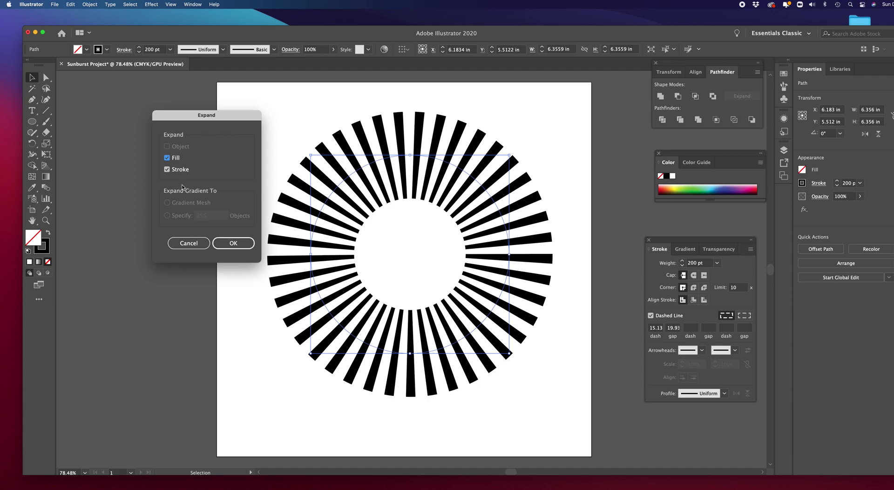
click(234, 244)
click(234, 243)
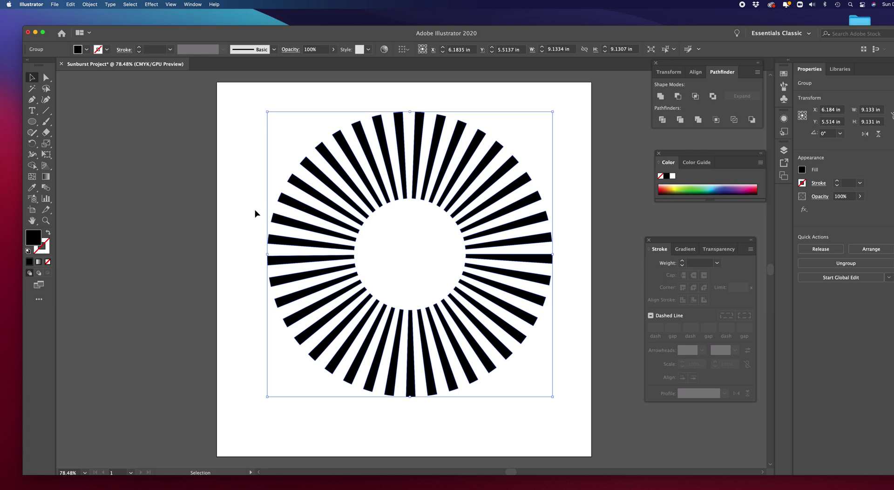
Lasso-select the inner anchor points of all rays around the ring's hollow centre.
click(45, 90)
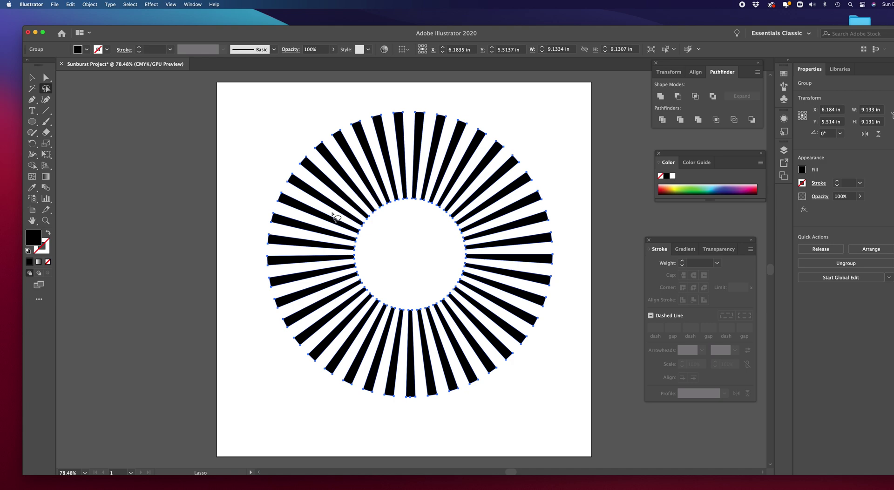
mouse_move(332, 213)
mouse_down()
mouse_move(328, 302)
mouse_move(338, 320)
mouse_move(377, 335)
mouse_move(443, 335)
mouse_move(491, 313)
mouse_move(494, 242)
mouse_move(475, 194)
mouse_move(397, 177)
mouse_move(332, 215)
mouse_up()
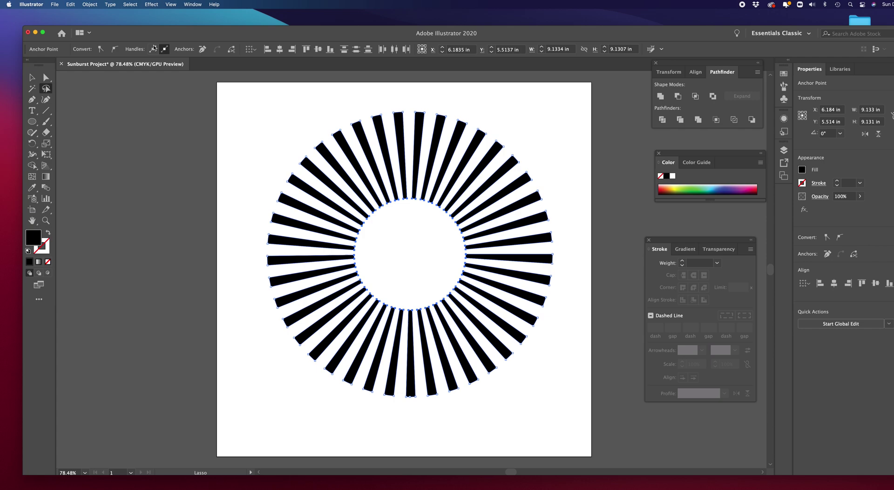
click(89, 5)
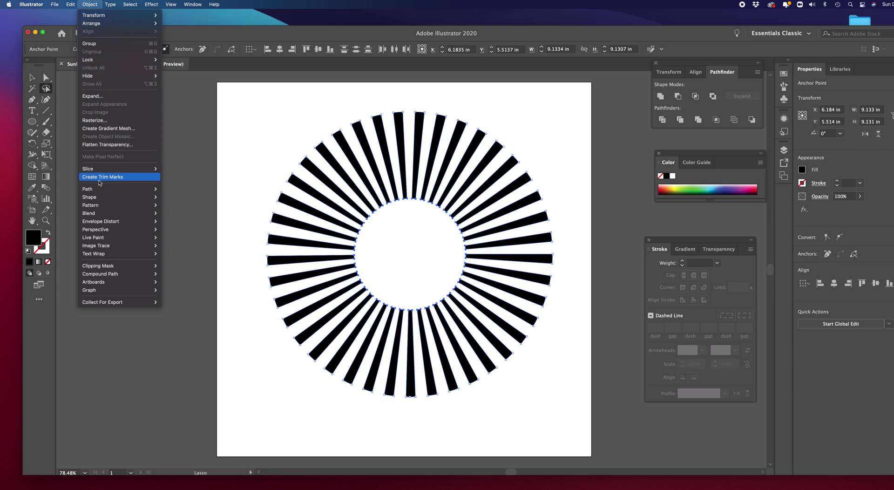
Average the selected inner points on both axes so all rays meet at one central point.
mouse_move(97, 191)
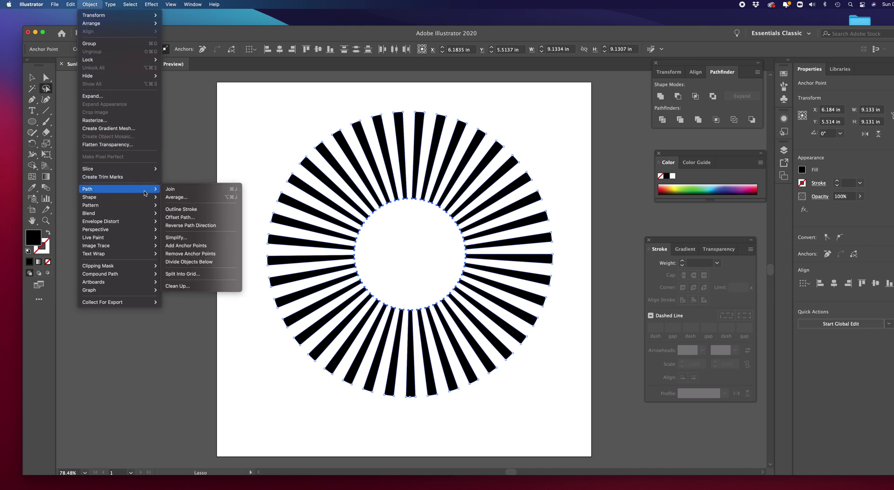
click(181, 198)
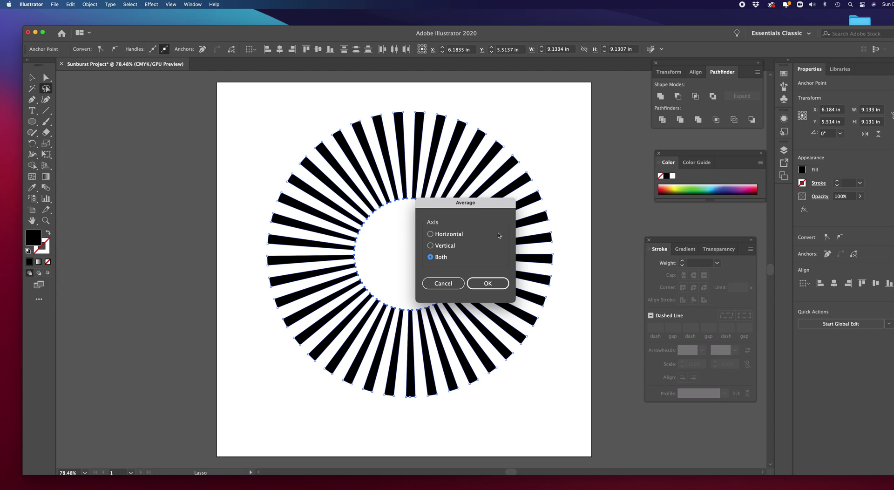
drag(487, 207, 184, 165)
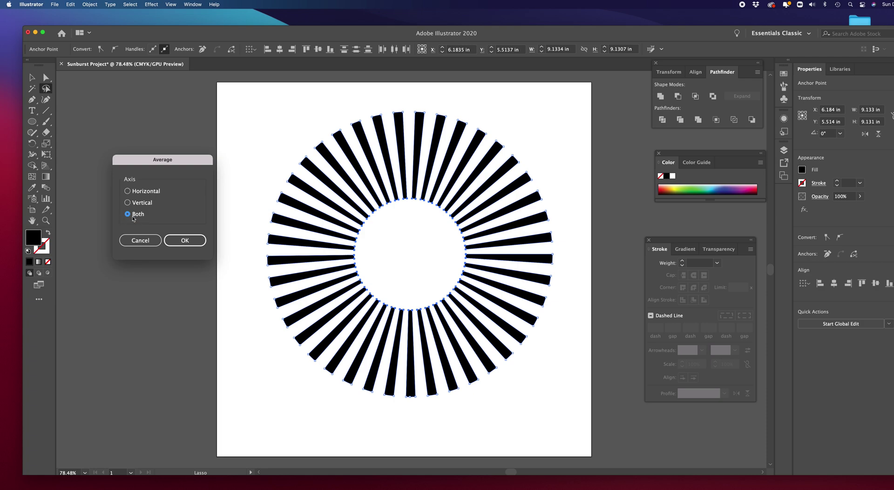
click(183, 241)
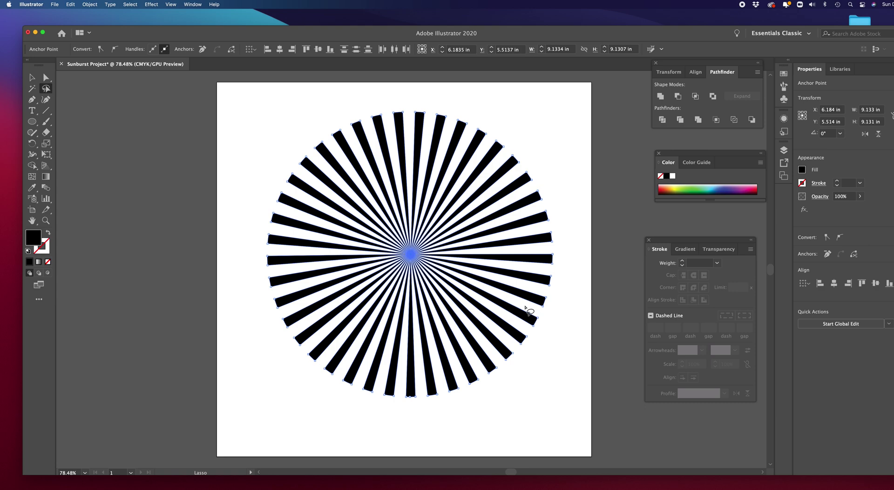
Select the whole starburst and set its fill to the dark blue-black 1D1F21 in the Color Picker.
key(v)
click(247, 125)
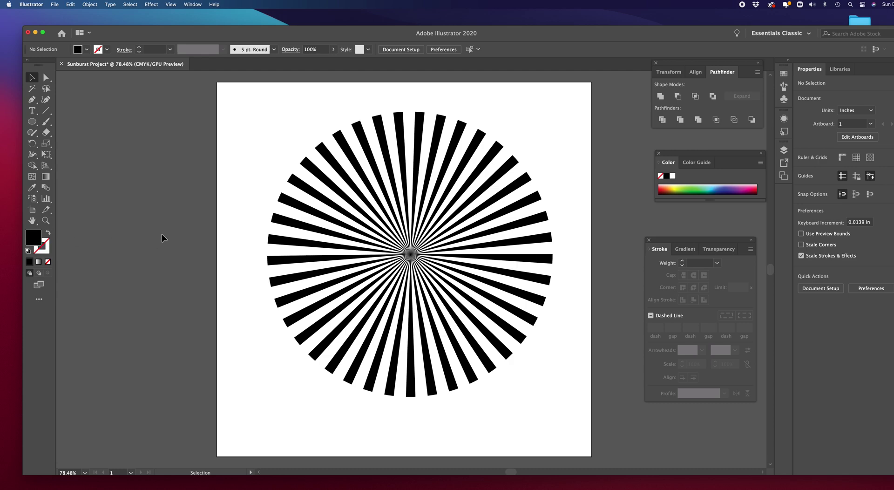
double_click(33, 239)
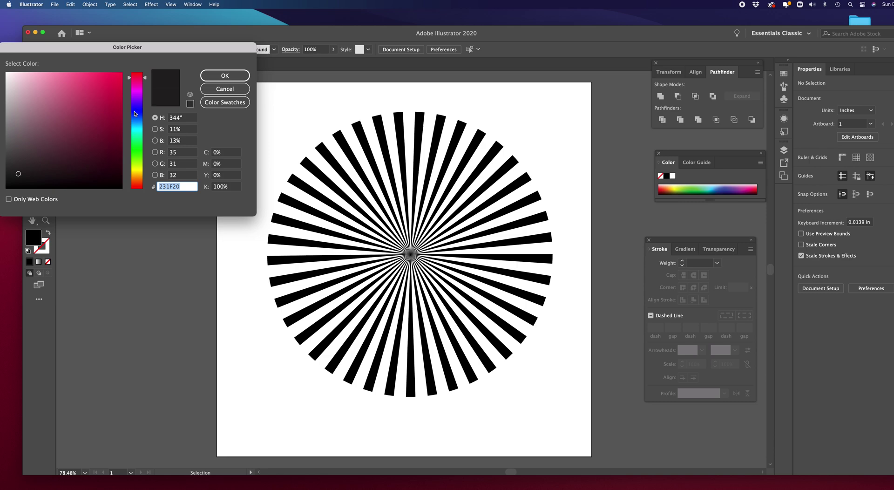
click(214, 76)
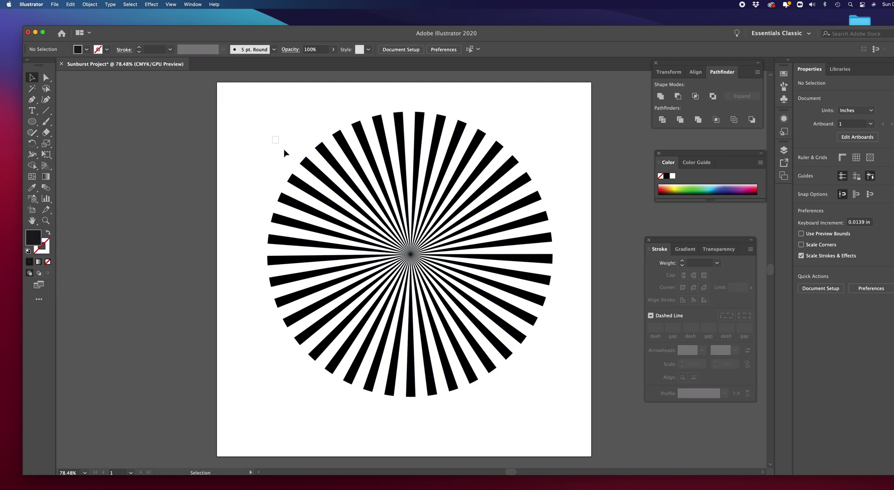
drag(285, 122, 512, 372)
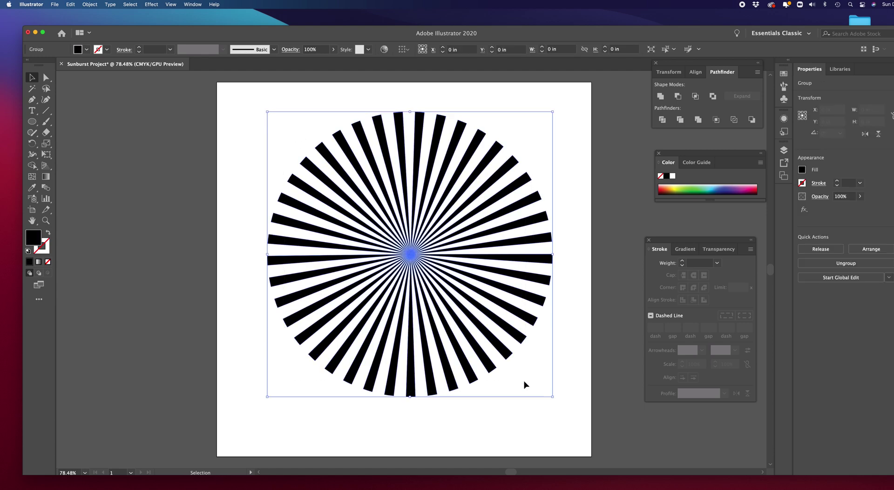
double_click(33, 238)
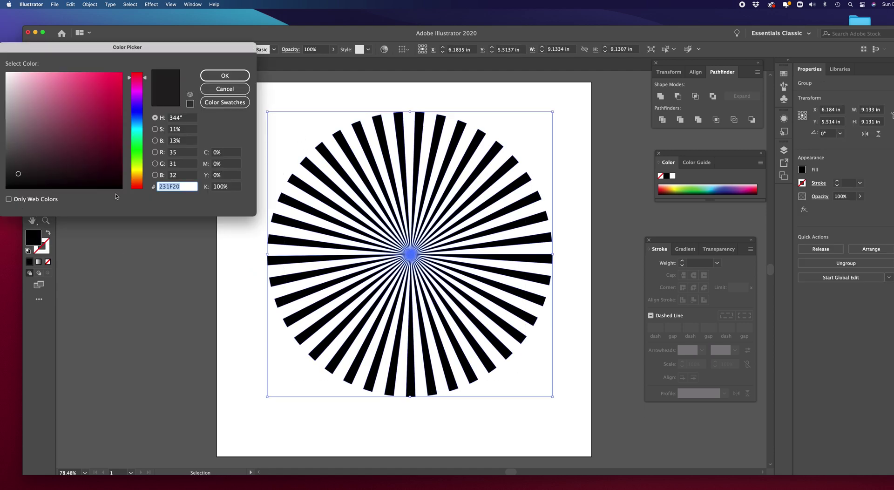
click(138, 124)
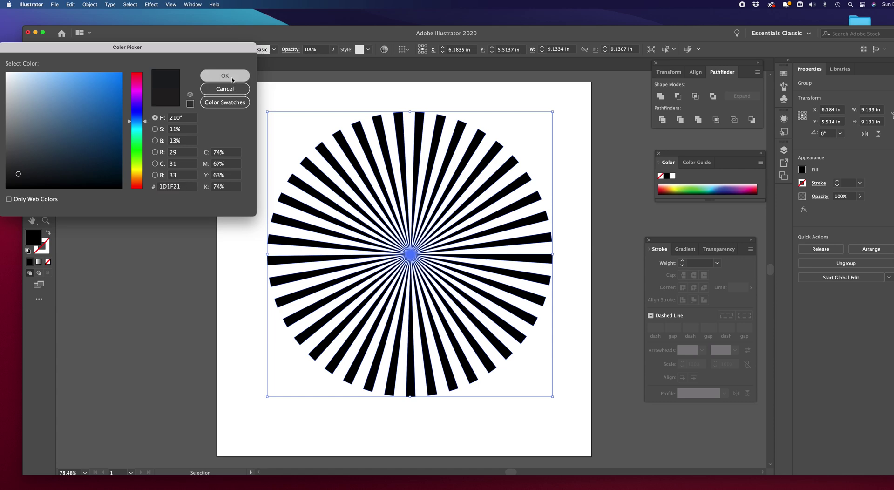
click(225, 76)
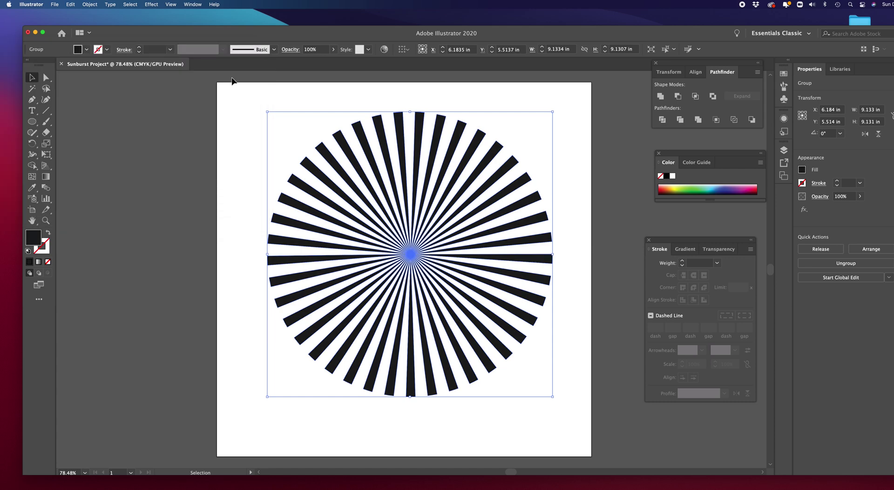
Try dark blue, green, dark red and olive fills on the CMYK spectrum, settling on yellow.
click(724, 187)
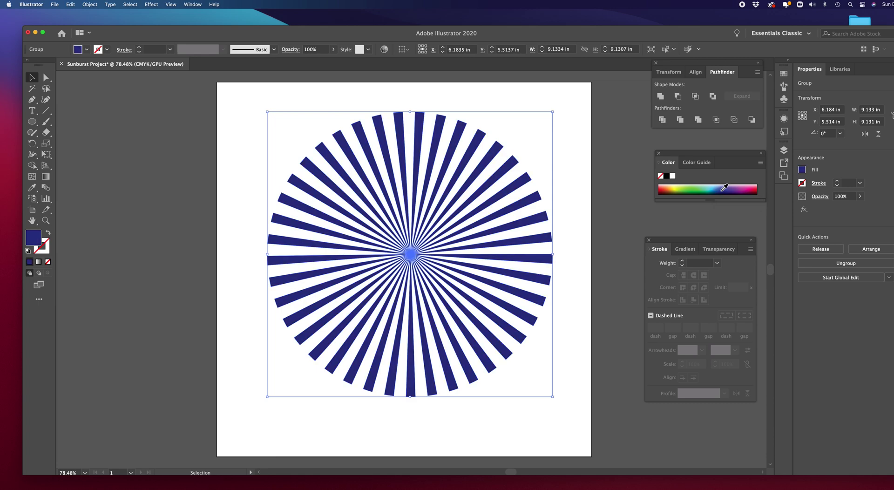
click(689, 189)
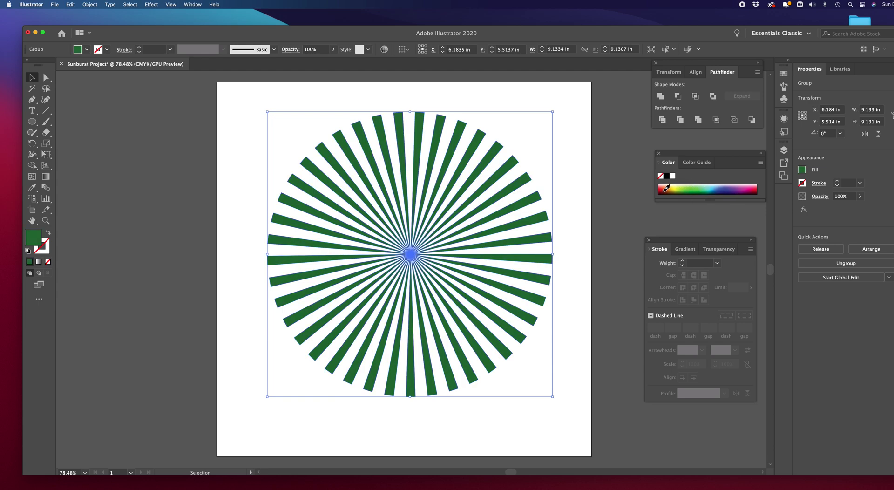
click(666, 191)
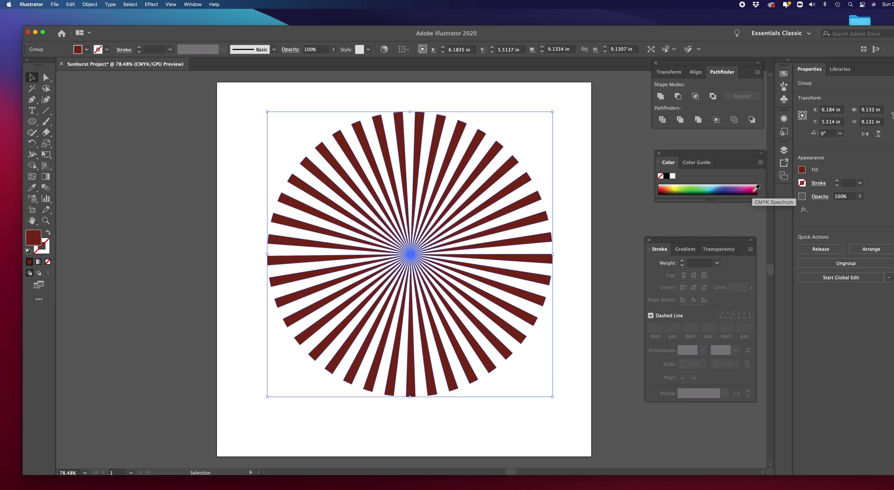
click(677, 186)
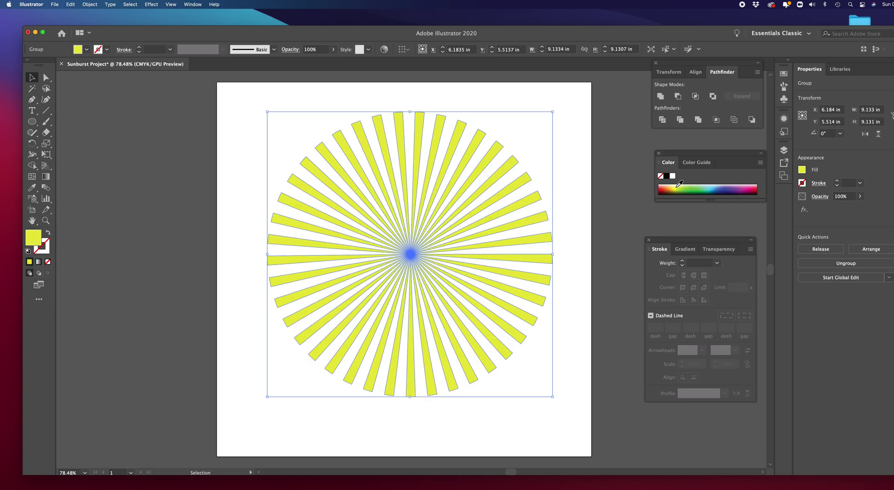
click(678, 188)
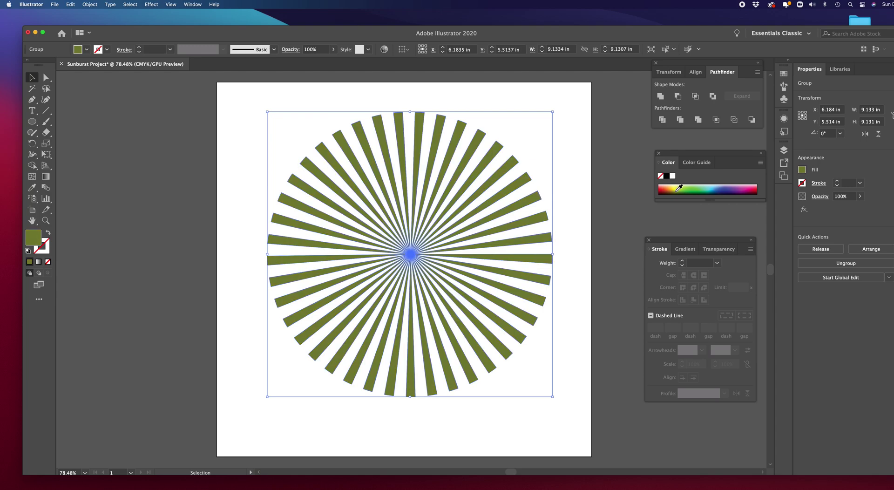
click(678, 184)
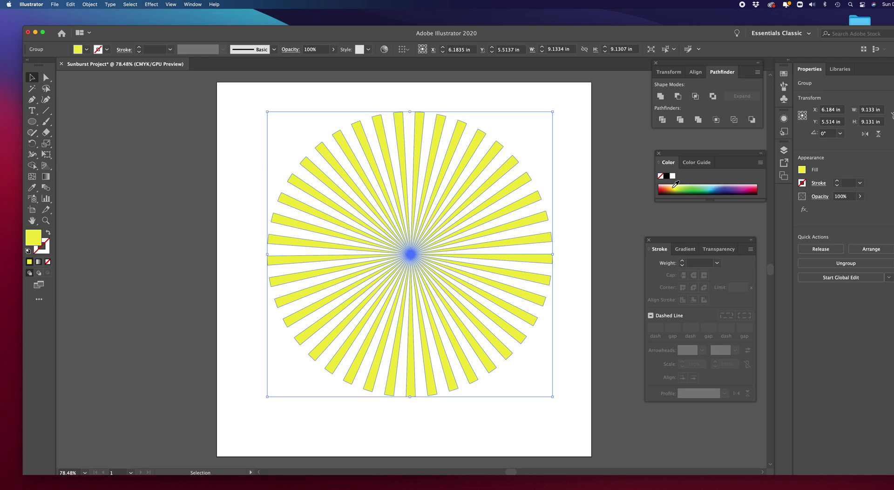
Apply a linear gradient to the rays' fill and pick a yellow-green hue for its black end stop.
click(685, 250)
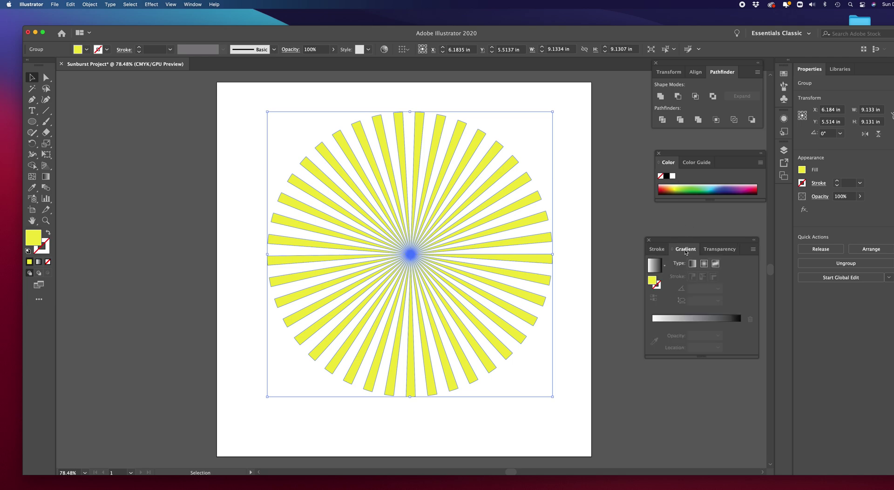
click(699, 318)
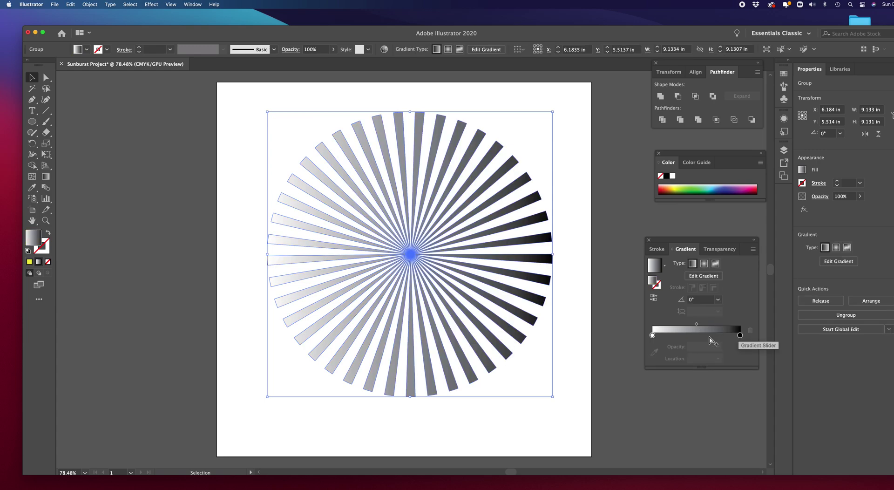
click(740, 335)
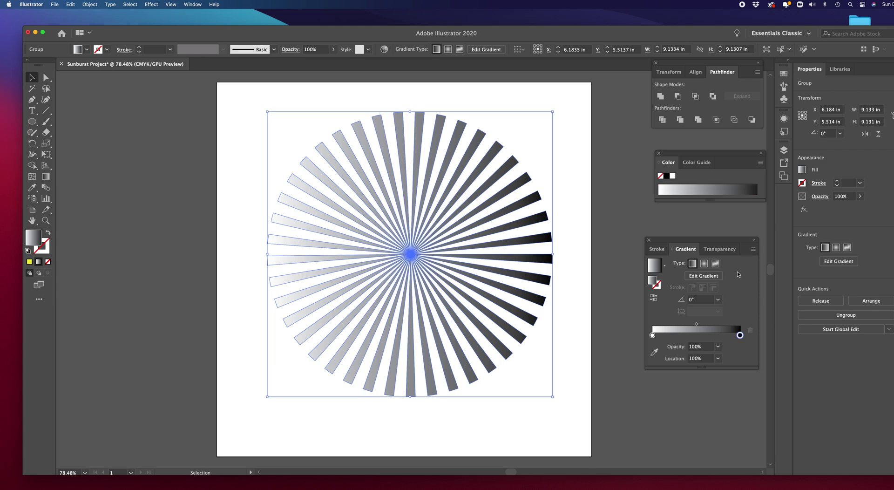
double_click(740, 336)
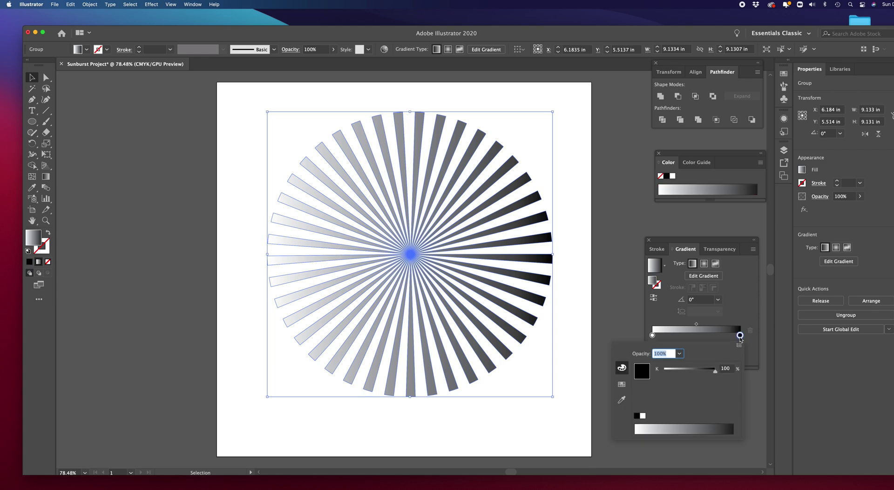
double_click(33, 240)
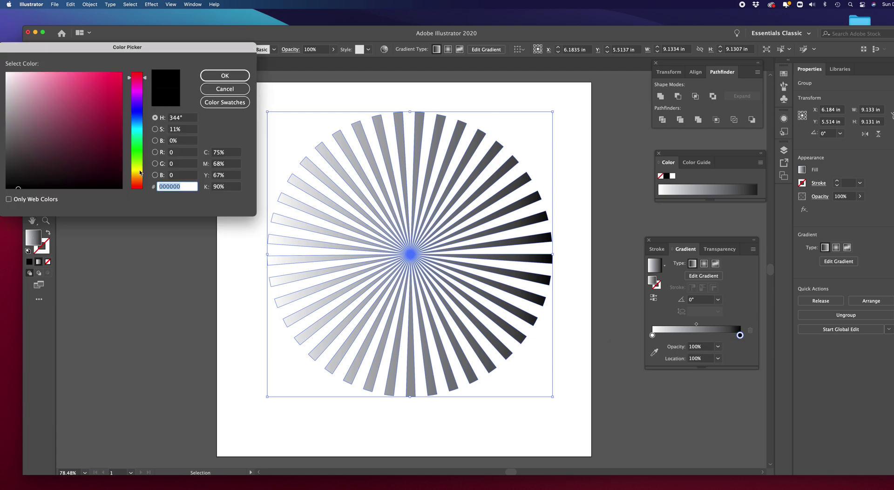
click(136, 169)
Confirm the colour, deselect the rays, and set a yellow fill colour in the Color Picker.
click(225, 76)
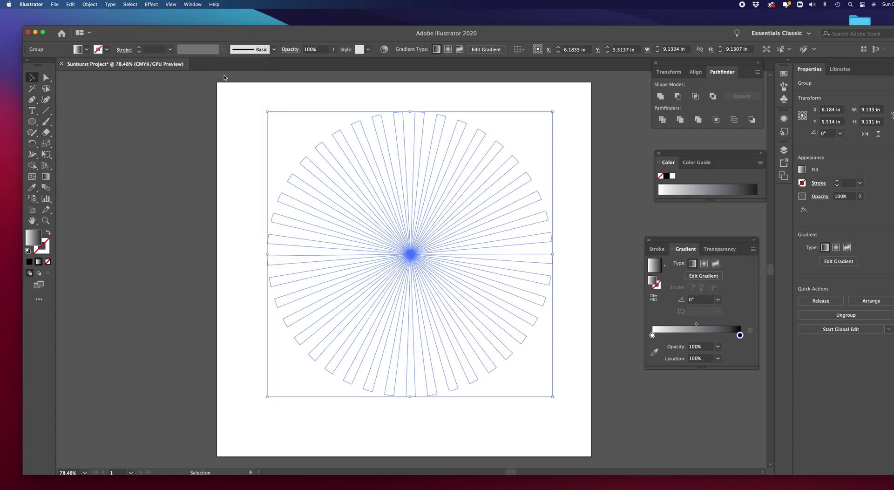
click(571, 182)
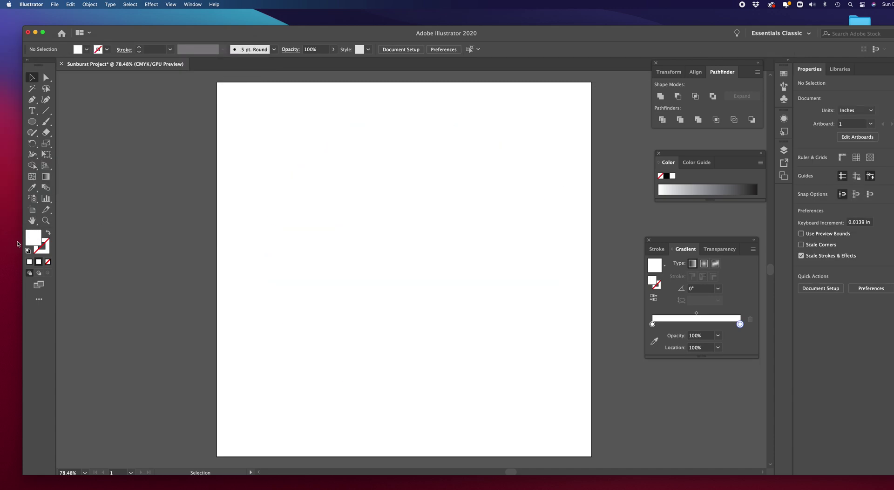
double_click(39, 240)
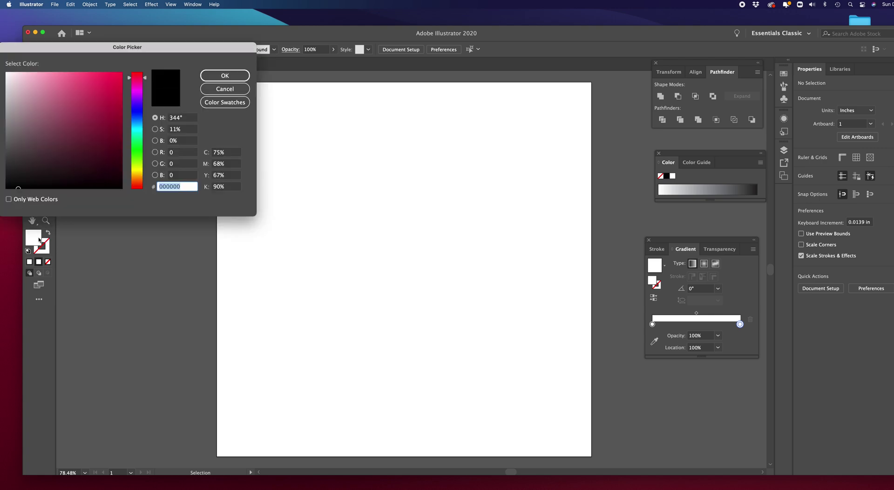
click(135, 171)
click(100, 84)
click(224, 75)
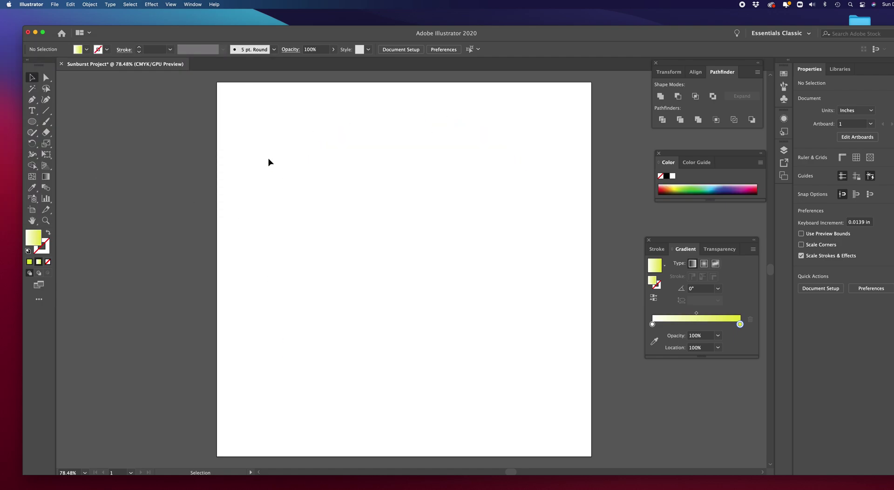
Reselect the ray group and set its gradient colour to yellow D8DD12.
click(297, 166)
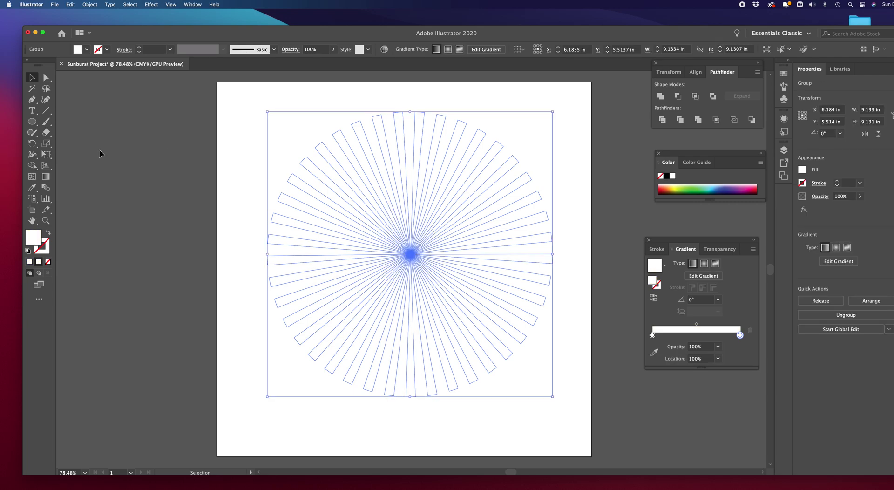
double_click(34, 237)
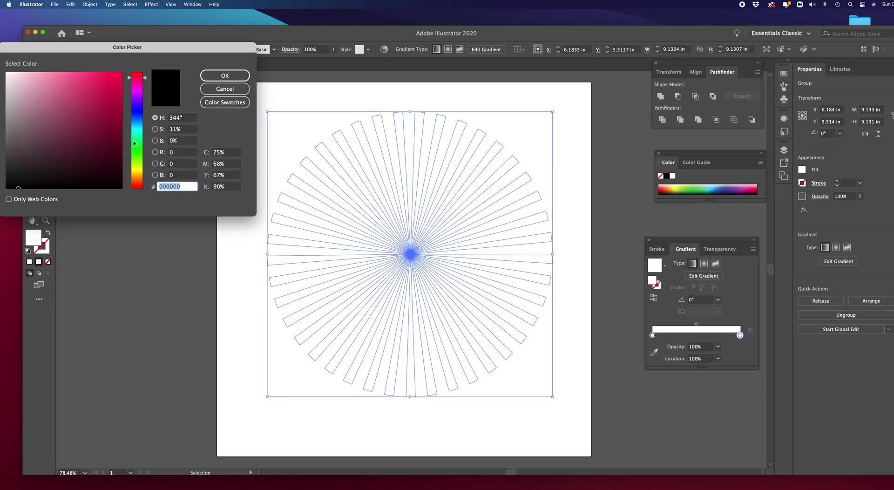
click(137, 170)
click(113, 88)
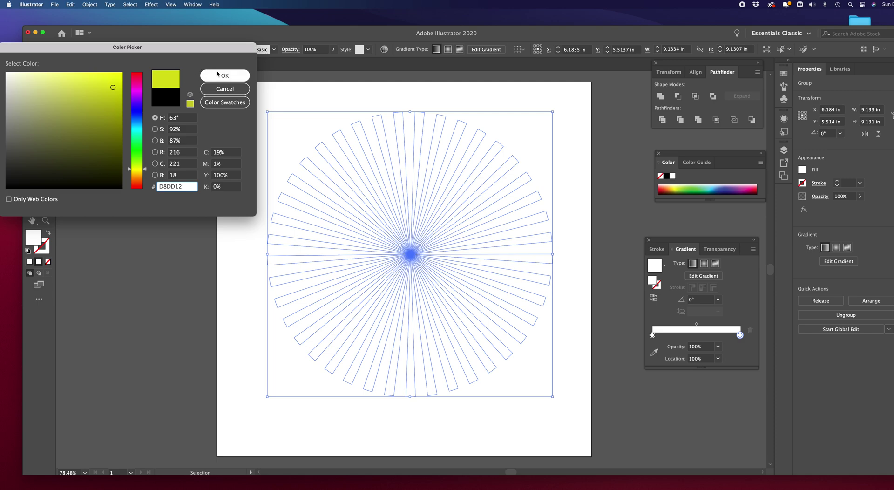
click(217, 77)
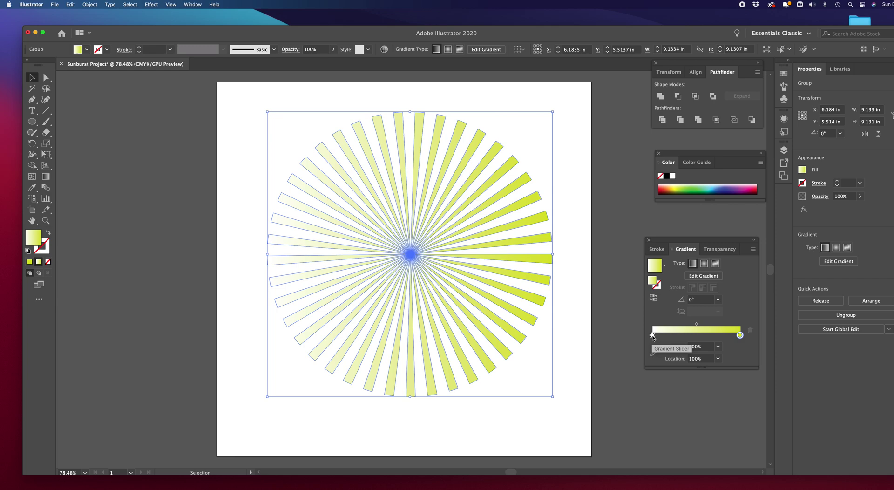
Set the left gradient stop to a bright green through the Color Picker.
click(652, 336)
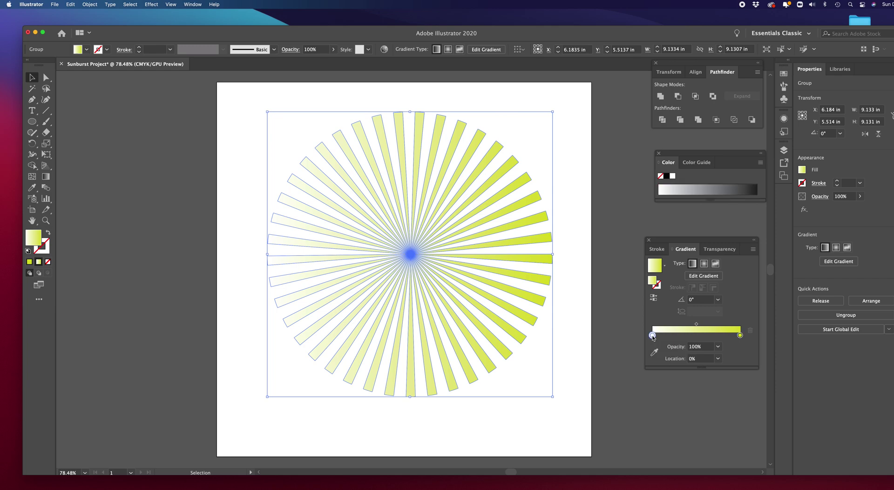
double_click(37, 237)
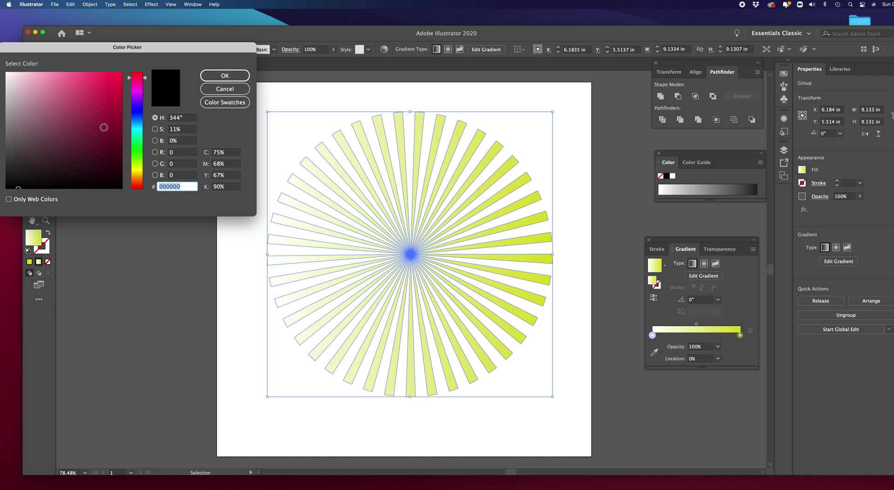
click(138, 156)
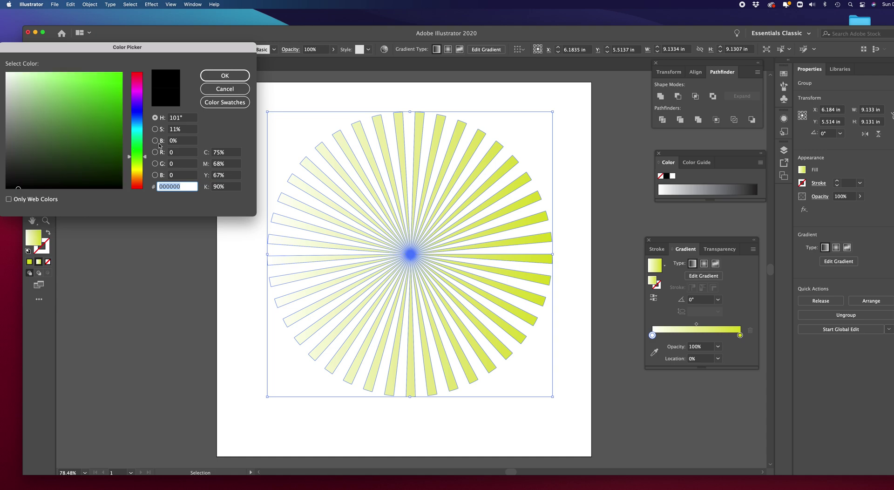
click(224, 77)
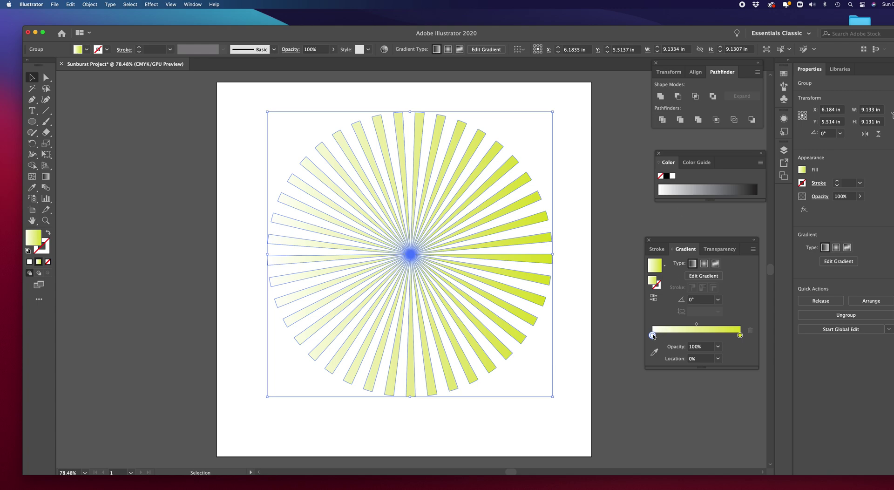
double_click(652, 335)
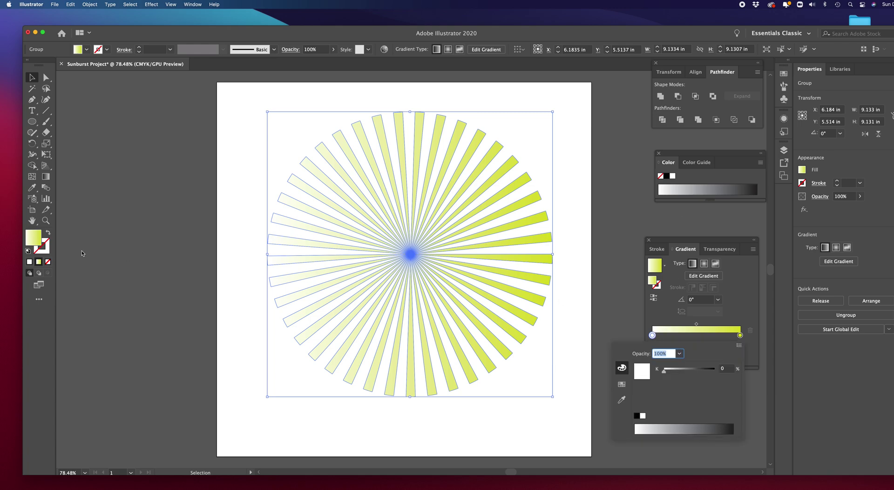
double_click(36, 242)
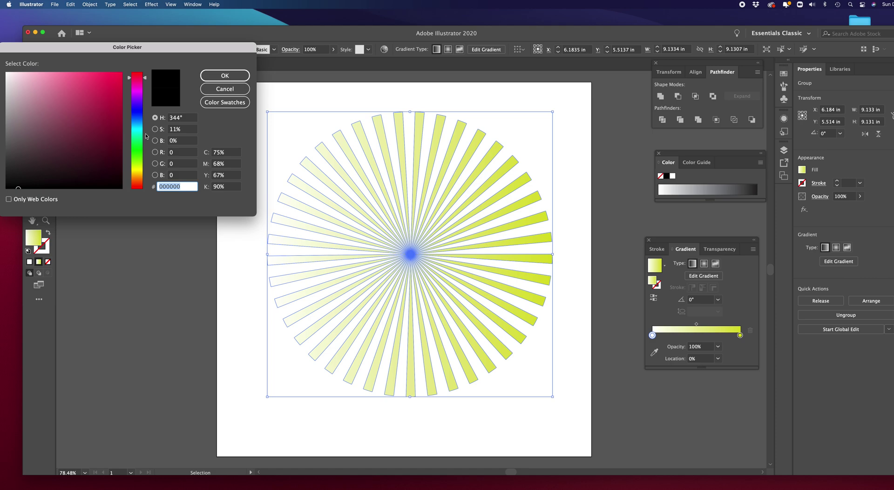
click(139, 155)
click(110, 92)
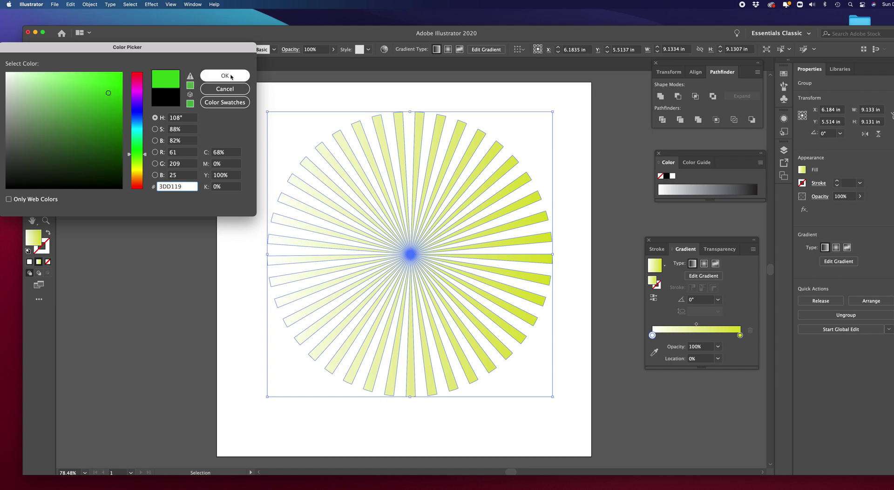
click(231, 77)
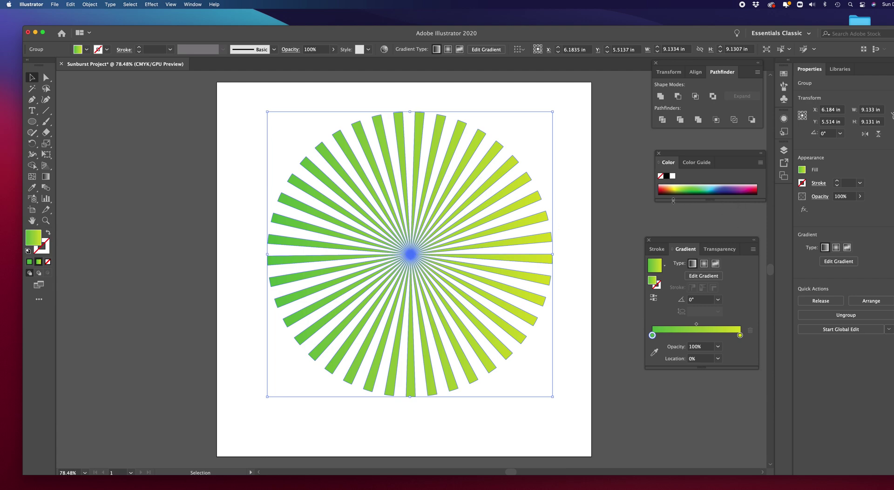
Make the right stop green and the left stop yellow, dragging yellow to about 66% Location.
click(740, 335)
click(697, 186)
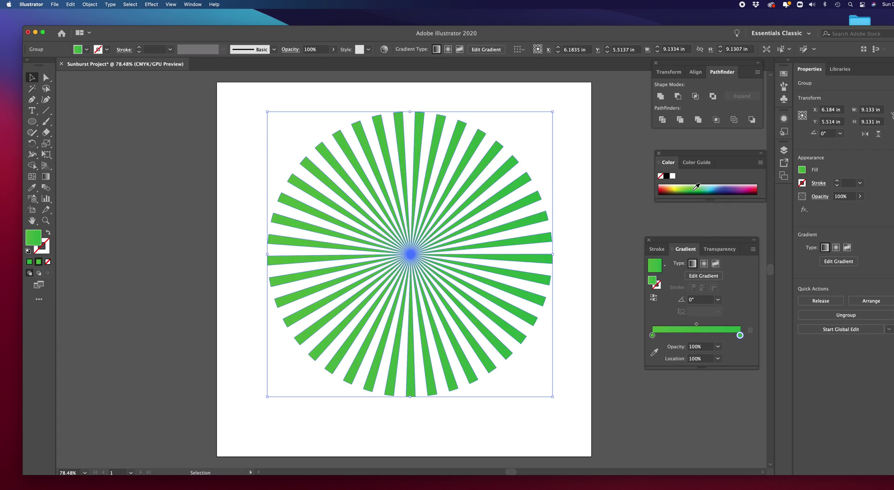
click(652, 335)
click(676, 187)
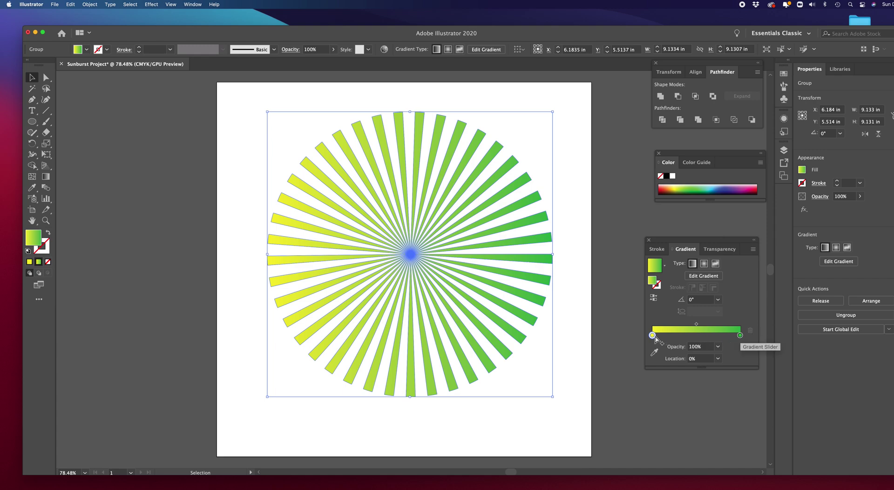
drag(652, 336, 698, 338)
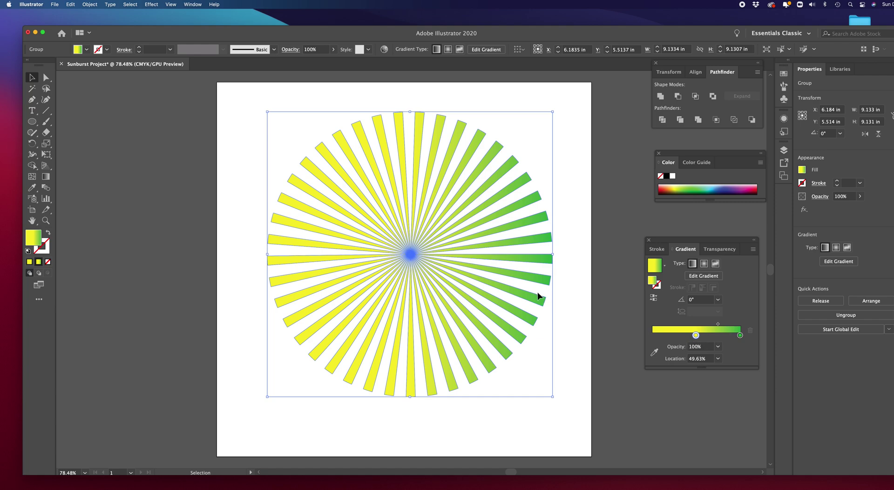
drag(698, 338, 711, 337)
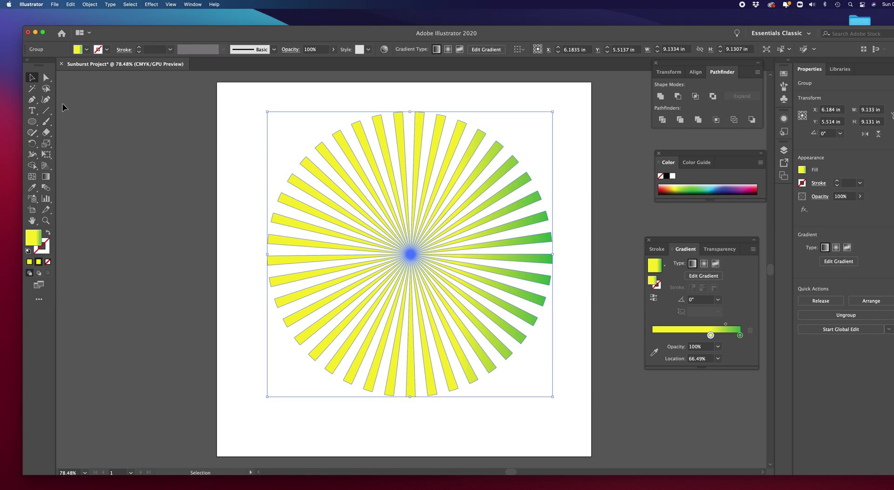
drag(260, 121, 563, 418)
Bring up the Pathfinder panel, try a Crop on the sunburst, then undo it.
click(192, 5)
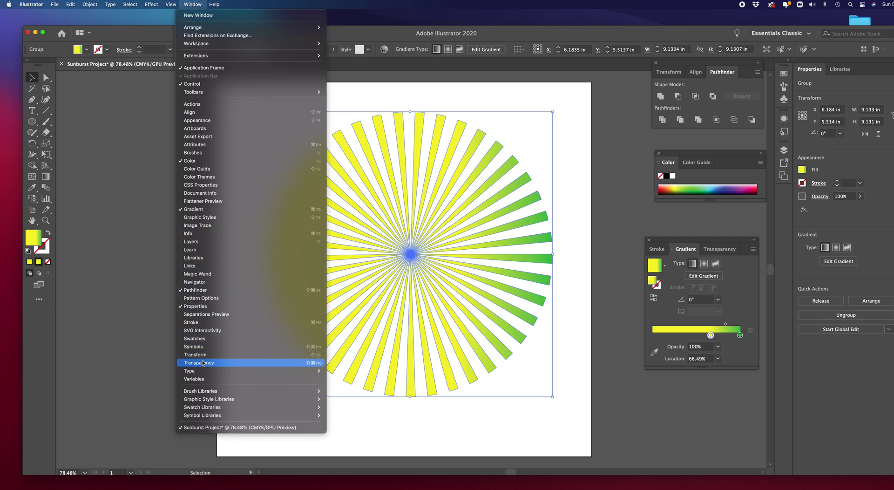
click(204, 290)
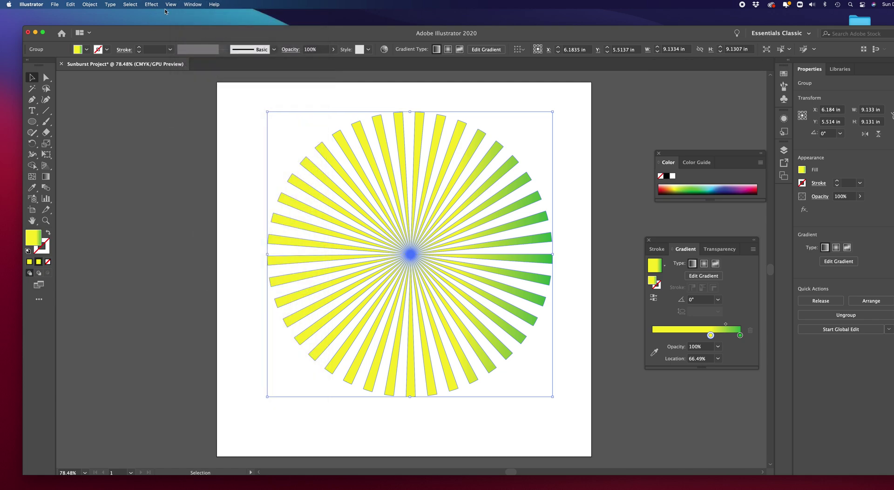
click(191, 5)
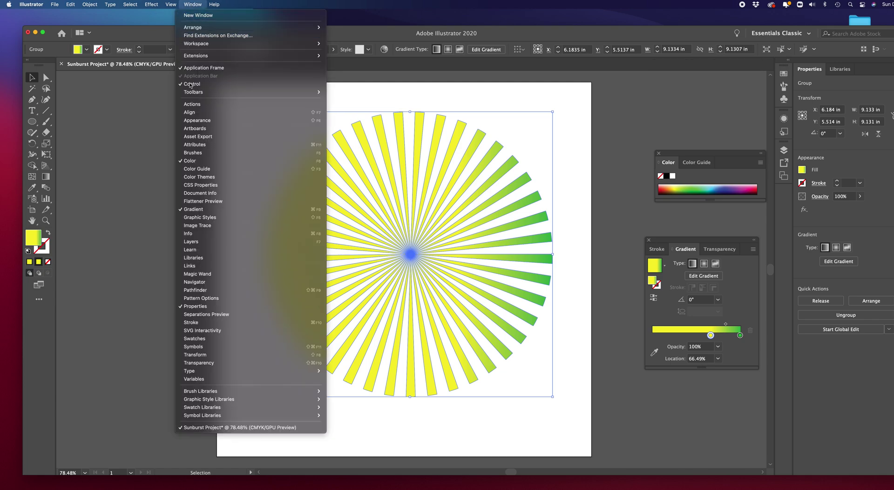
click(195, 290)
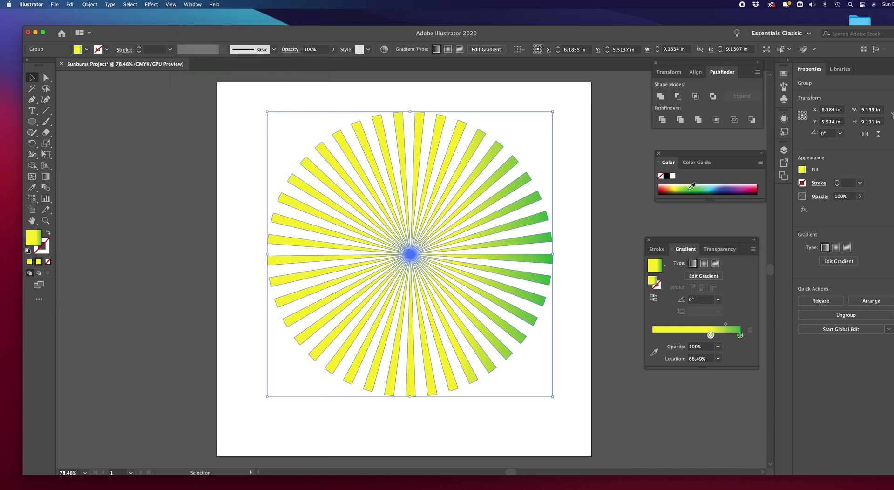
click(717, 120)
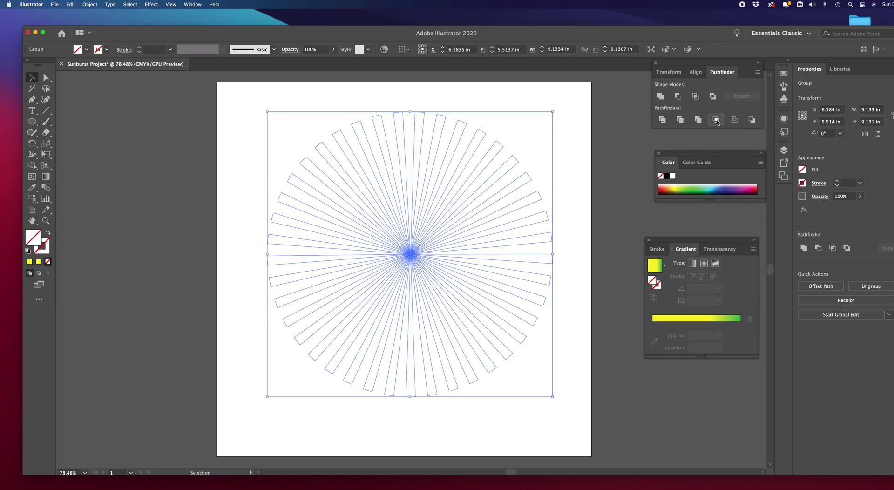
key(super+z)
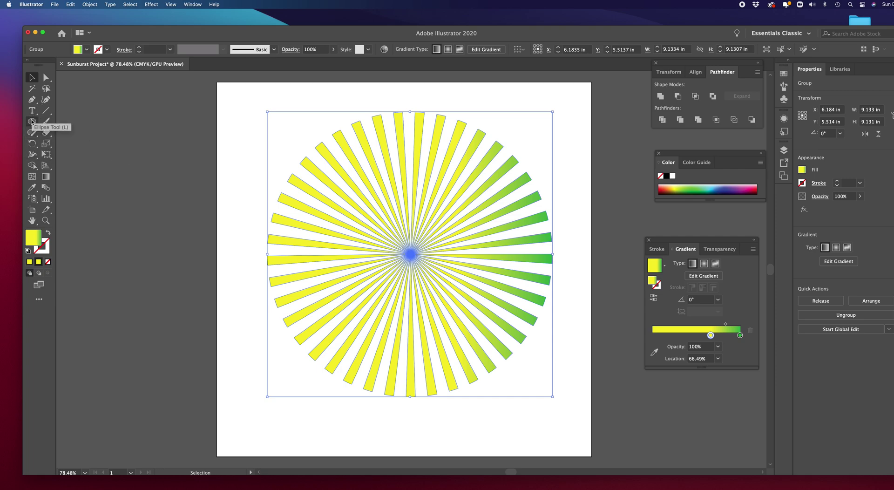
Draw a rectangle over the sunburst's lower right and set its fill to None.
drag(32, 122, 67, 121)
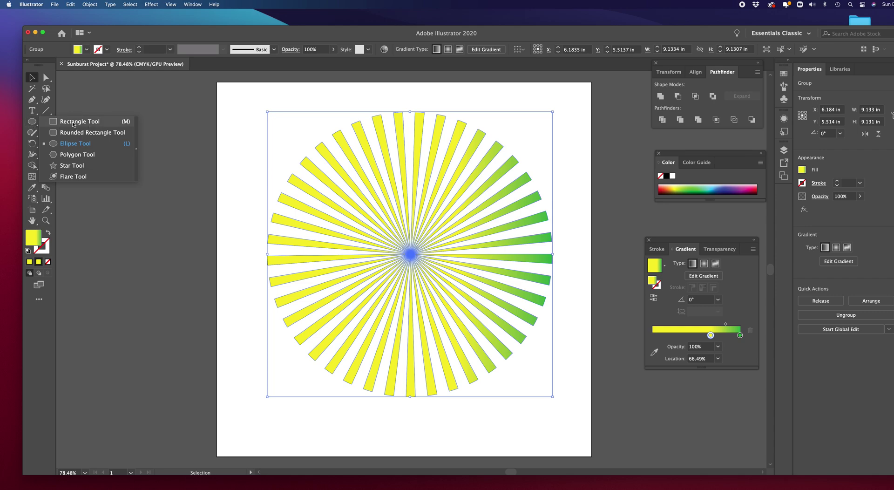
click(73, 123)
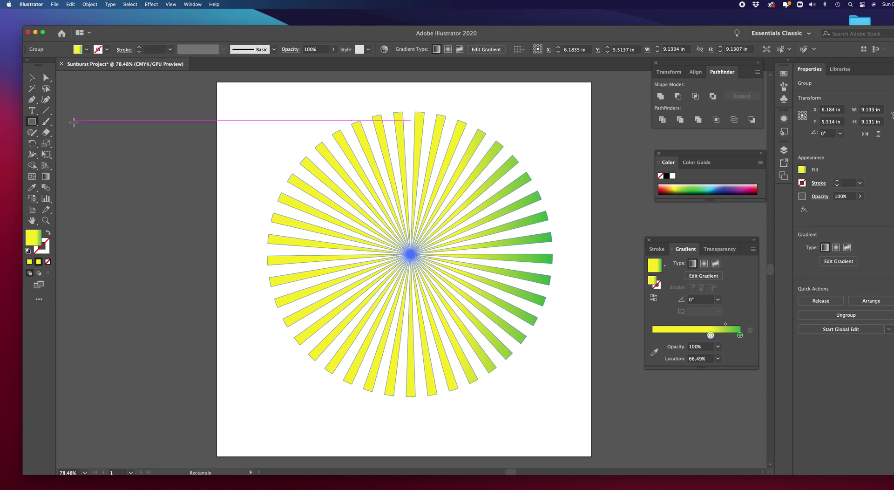
click(31, 122)
click(66, 121)
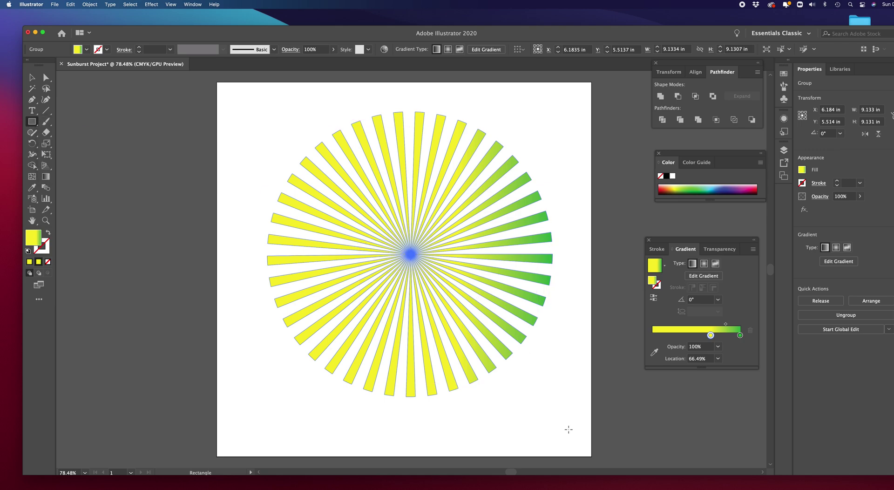
drag(572, 432, 346, 294)
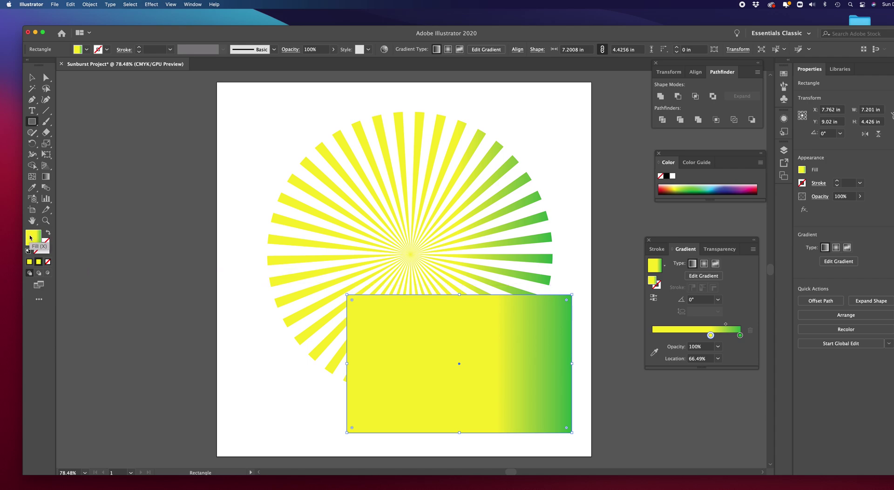
click(48, 262)
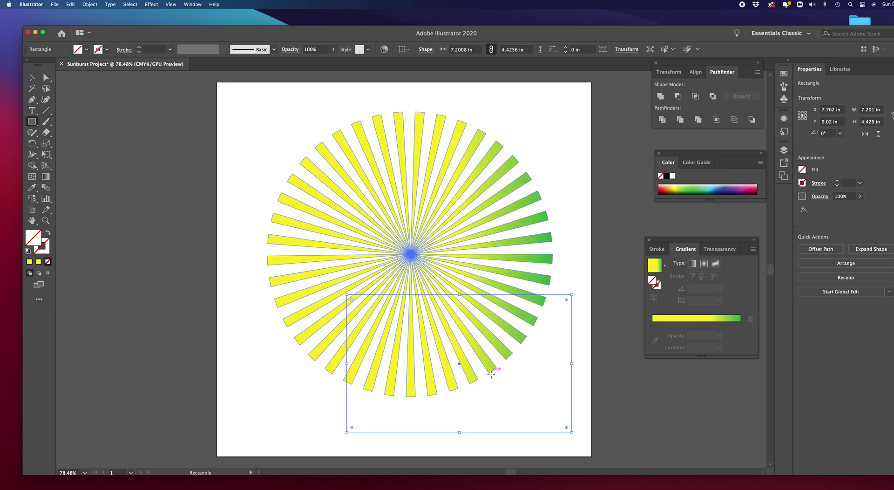
Move the rectangle across the sunburst's middle and marquee-select it together with the sunburst.
drag(458, 366, 425, 253)
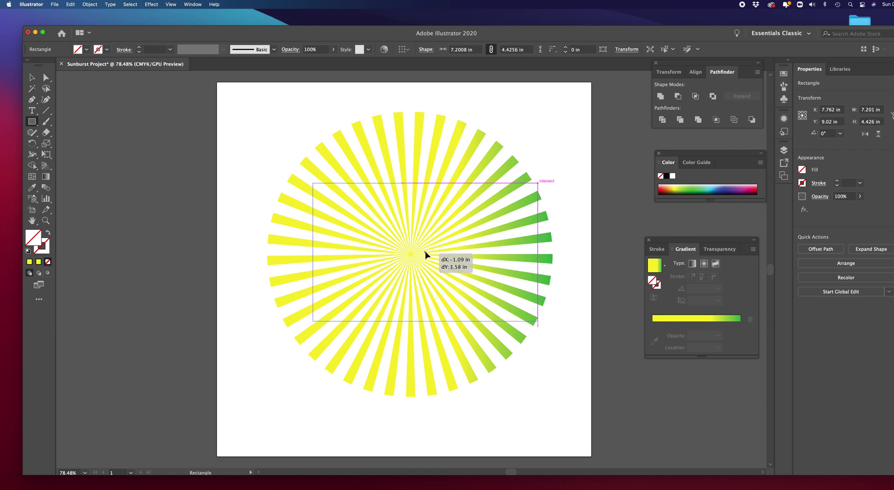
drag(424, 250, 420, 243)
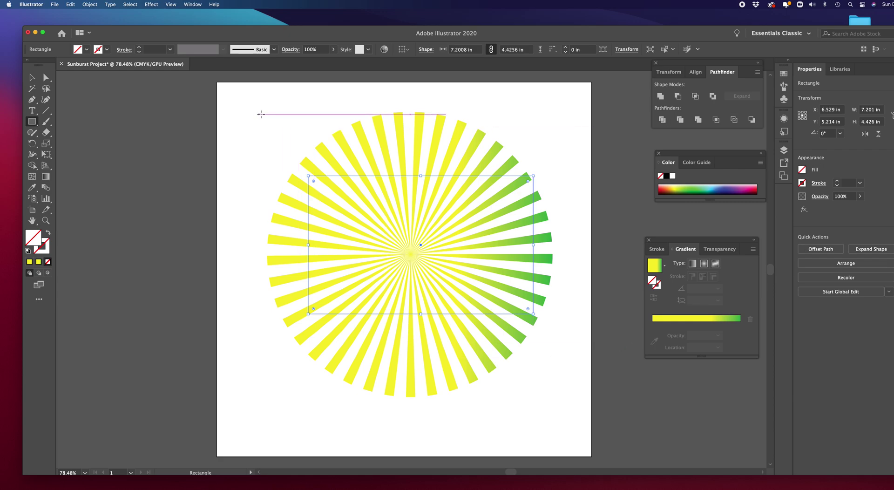
key(v)
drag(278, 109, 540, 400)
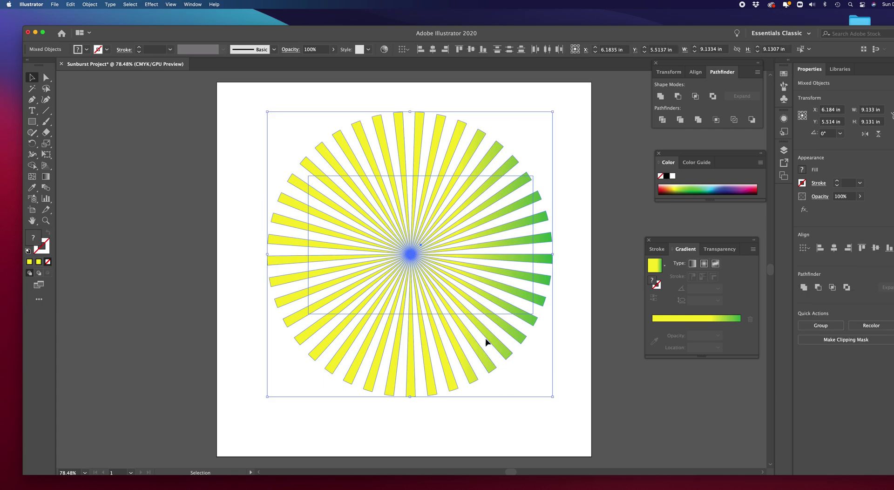
Apply Pathfinder Crop to trim the rays to the rectangle, then deselect.
click(716, 120)
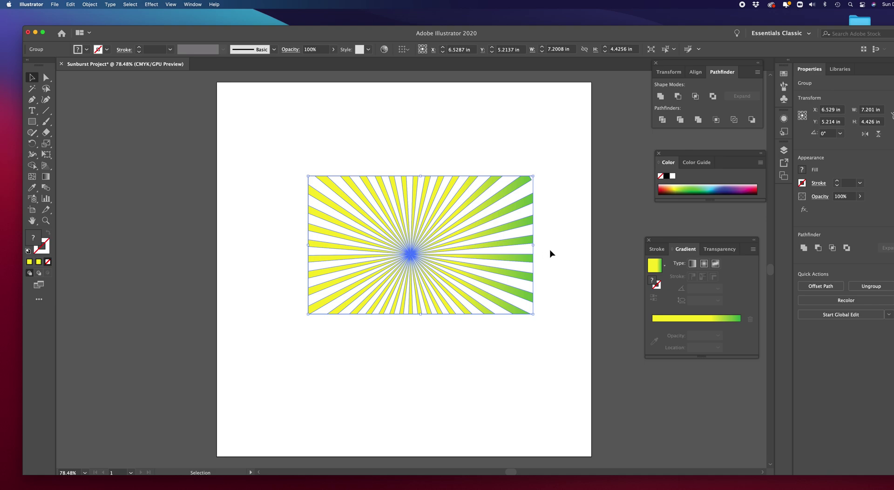
click(468, 145)
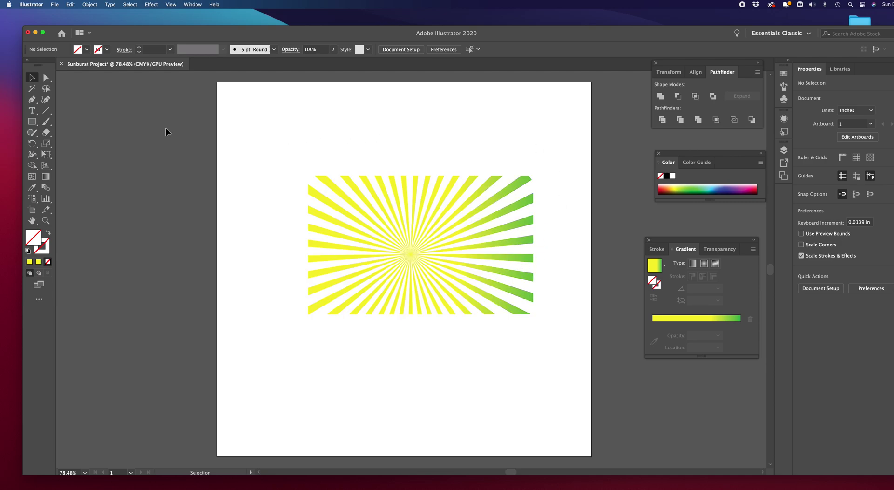
Draw a rectangle matching the cropped sunburst's edges and give it a 5 pt stroke.
click(32, 122)
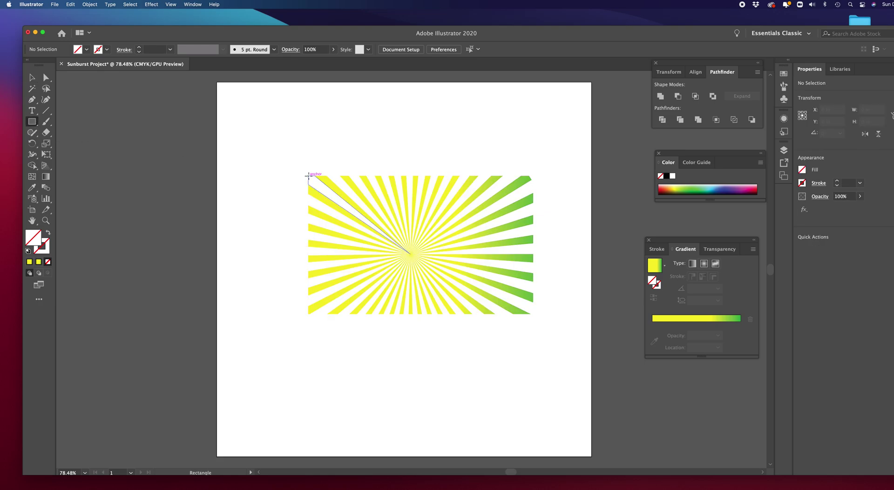
drag(308, 175, 534, 314)
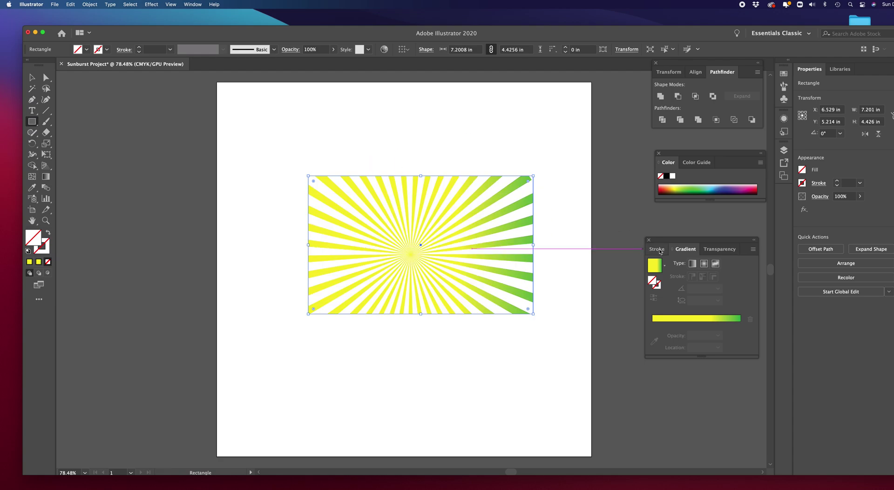
click(656, 249)
click(717, 263)
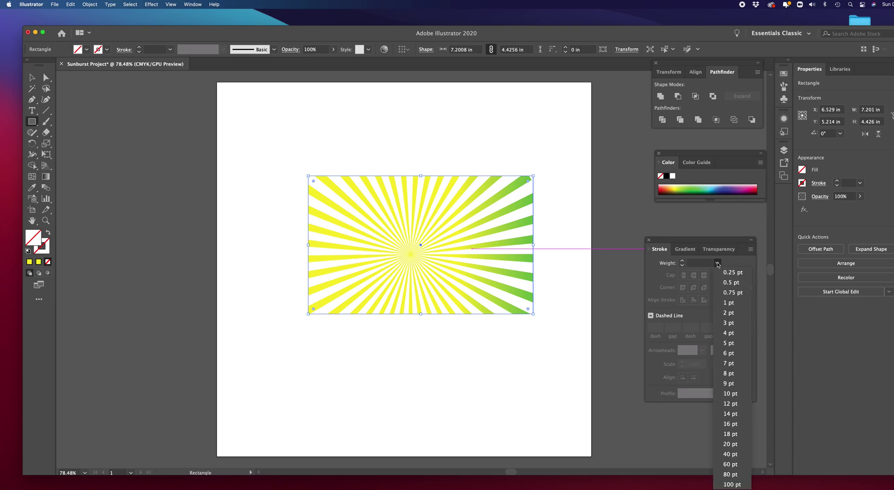
click(730, 323)
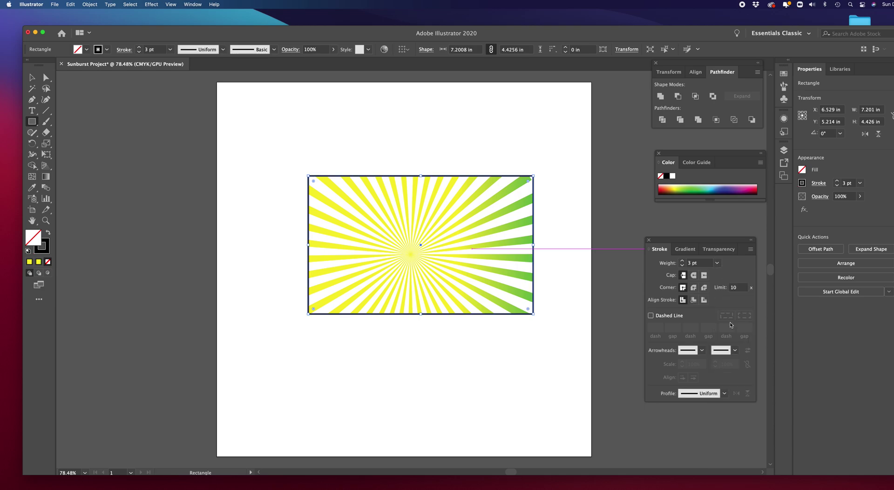
click(717, 264)
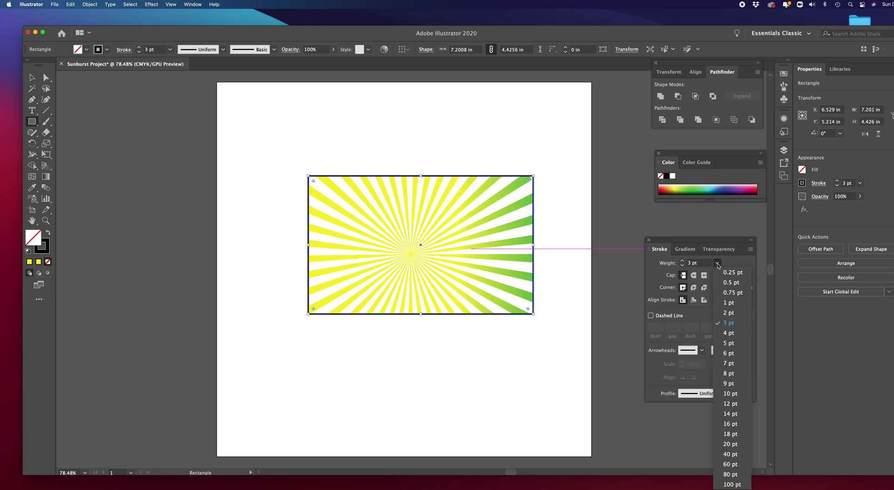
click(731, 344)
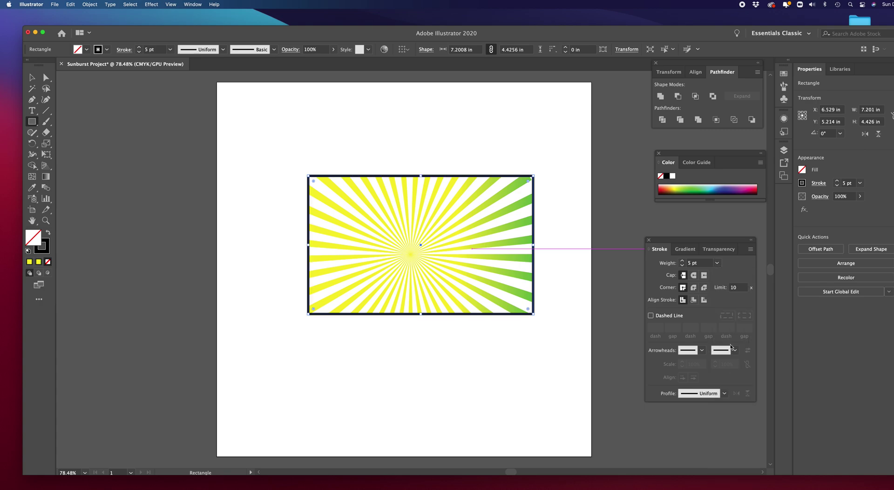
click(568, 305)
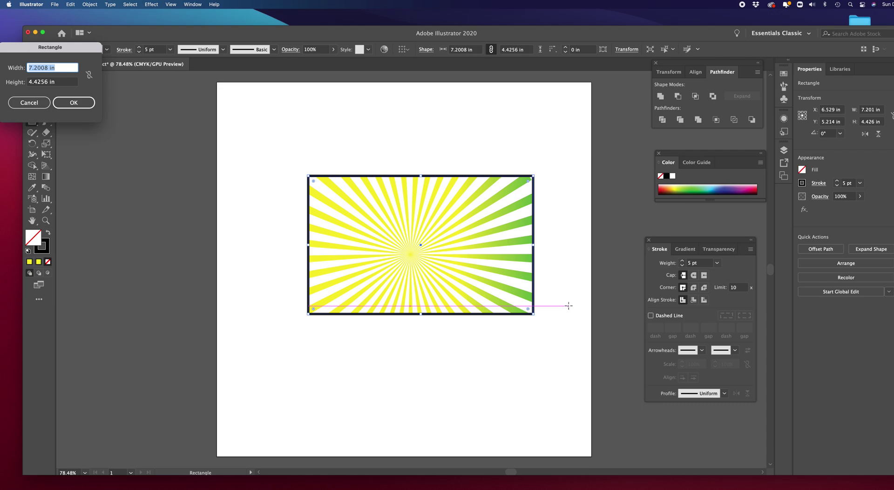
click(29, 103)
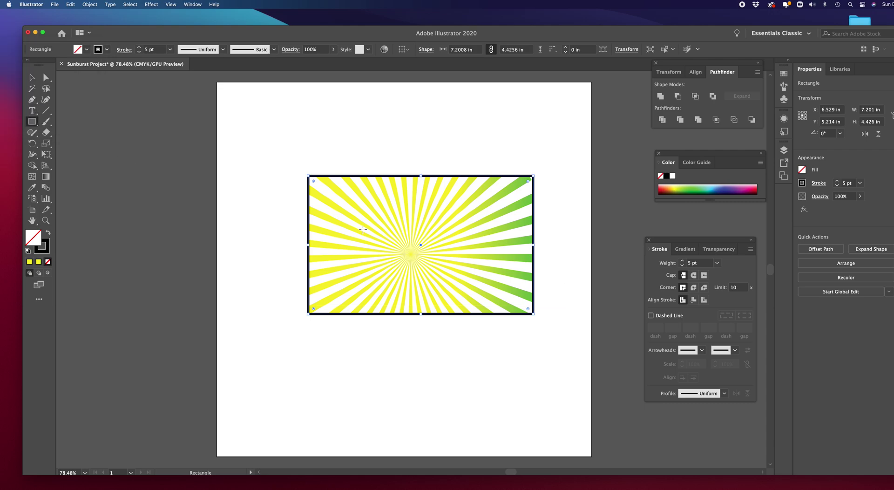
click(33, 111)
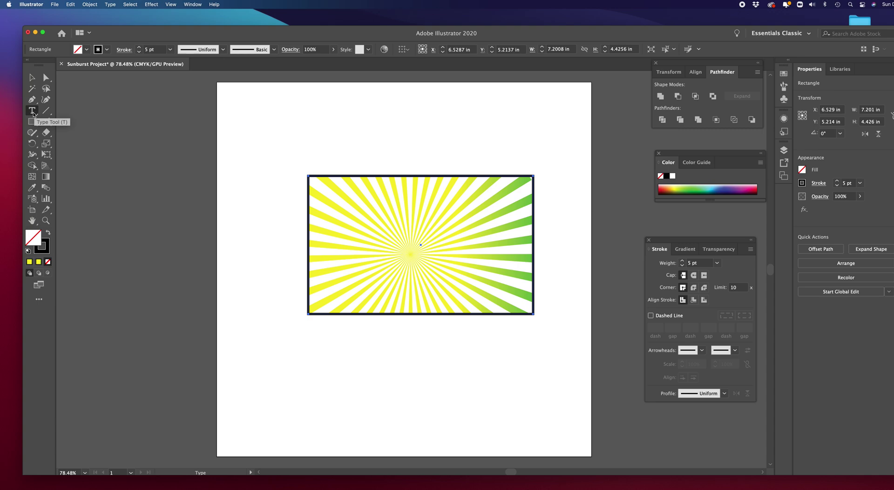
Type the author's name above the sunburst and set it in the Ultra Regular font.
click(398, 149)
text(Mick Flaaen)
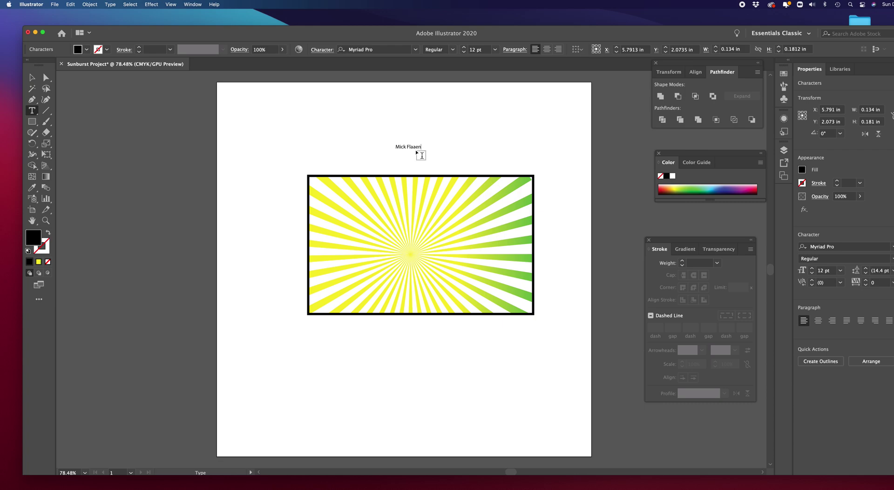
drag(421, 146, 392, 148)
click(883, 246)
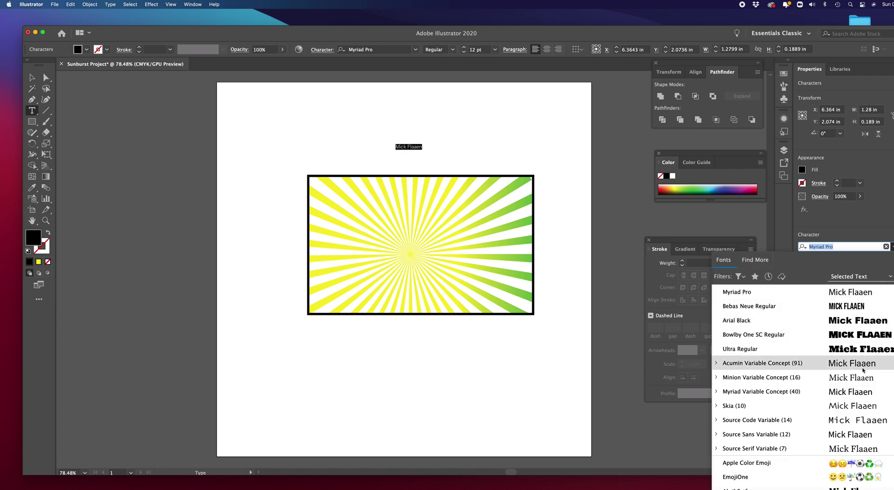
click(857, 354)
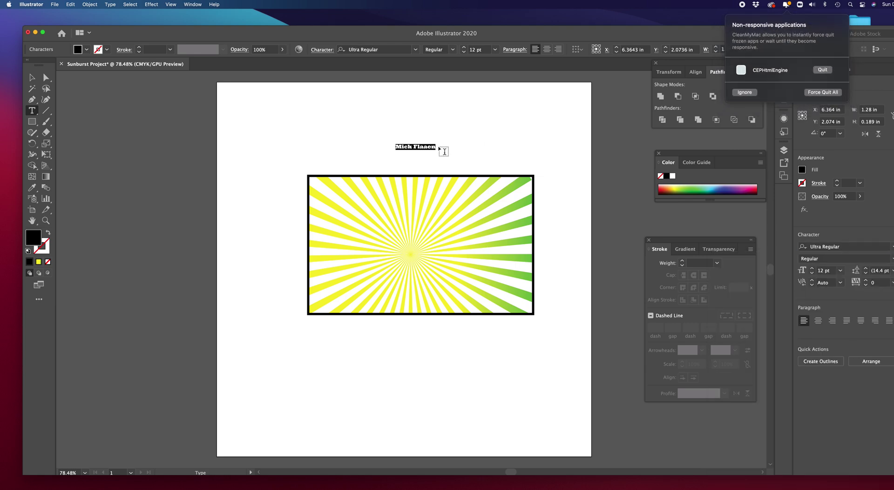
scroll(437, 147, right, 1)
drag(434, 145, 387, 146)
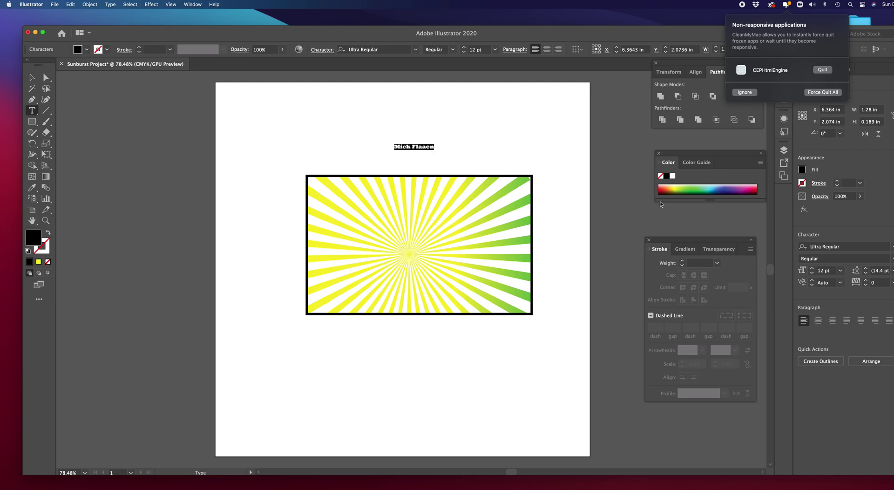
Colour the name green, move it into the sunburst's upper-right corner and rotate it about 30°.
click(700, 193)
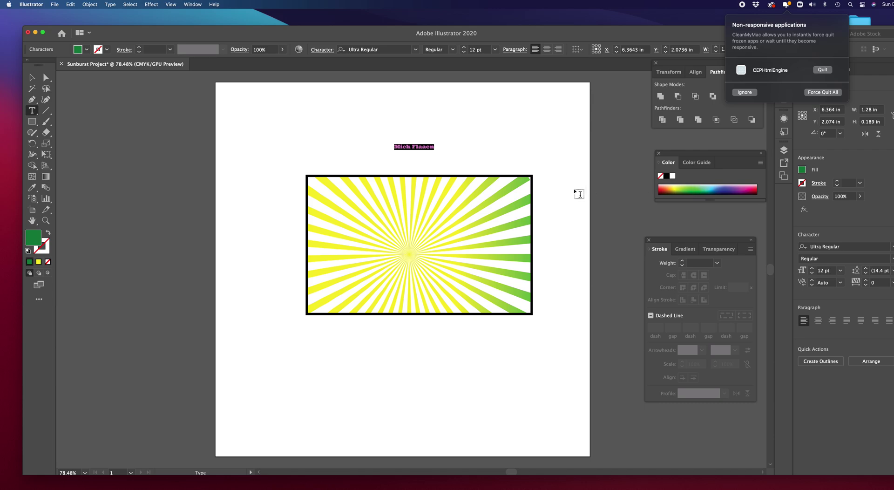
key(super+shift+a)
click(32, 76)
drag(409, 149, 494, 209)
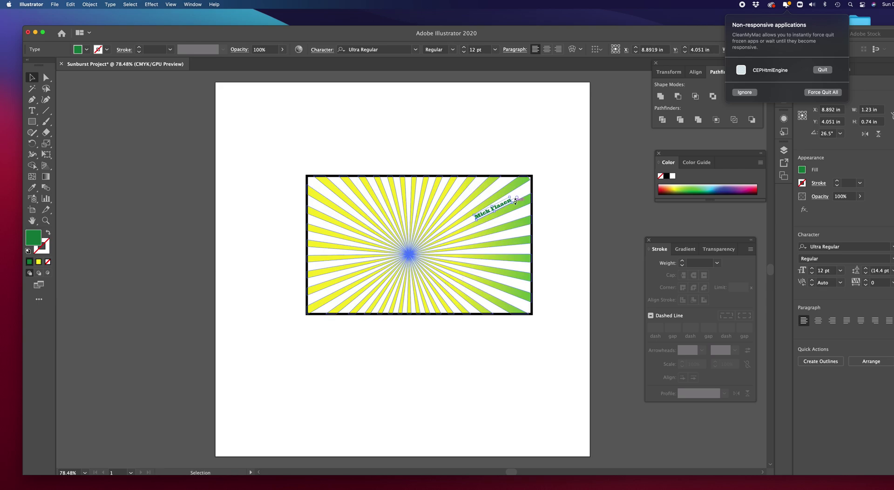
drag(516, 201, 515, 199)
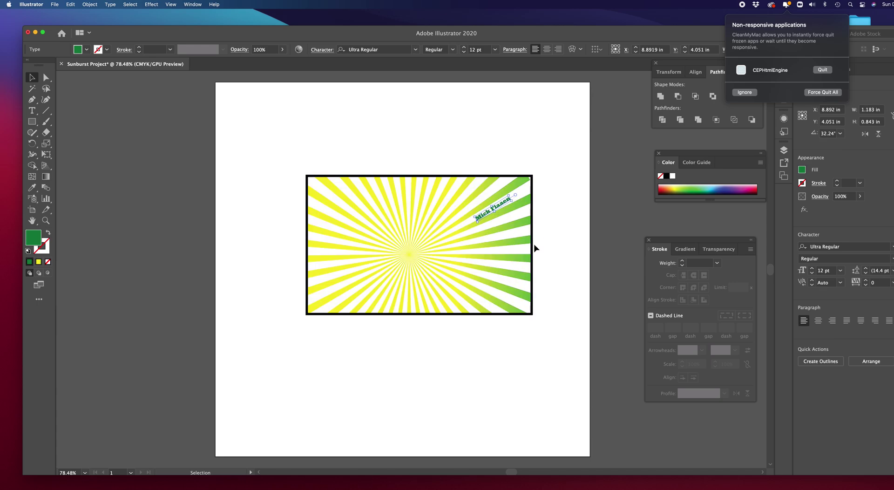
key(Up)
key(Up)
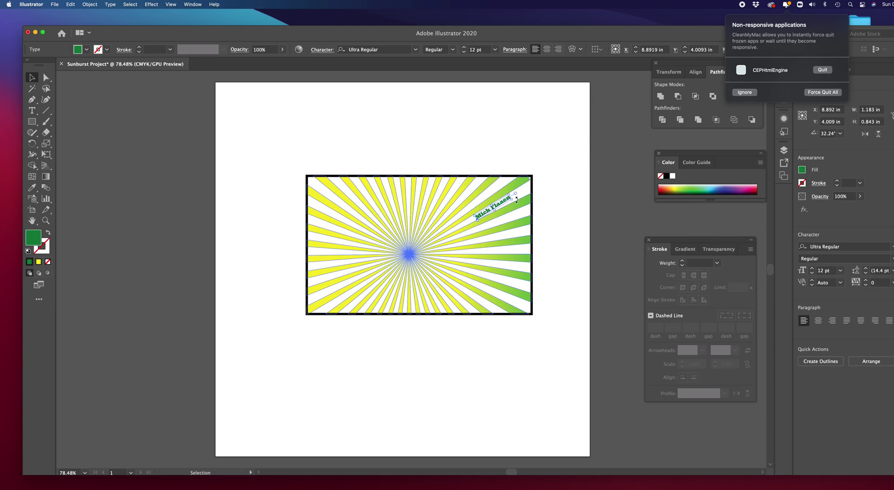
drag(515, 199, 515, 198)
click(554, 214)
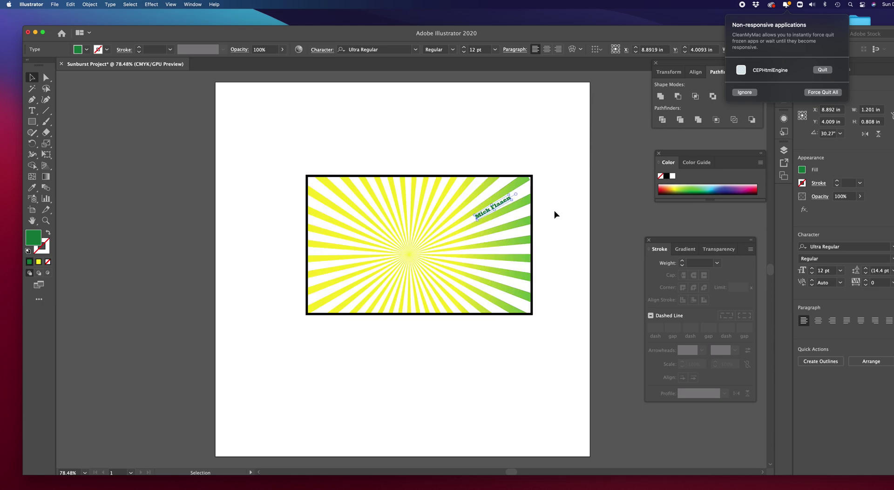